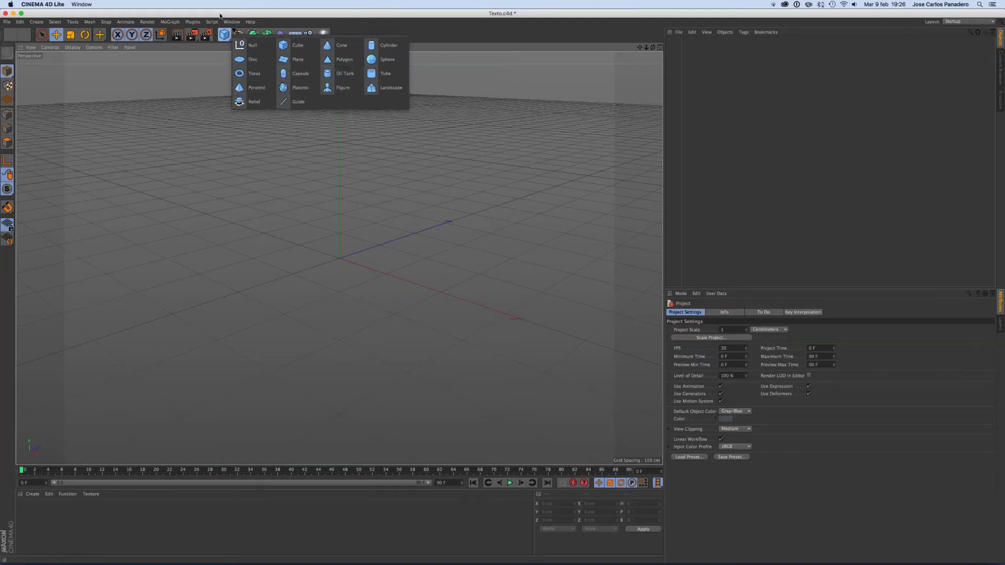
# - Add a Text spline to the scene and set its alignment to Middle
pyautogui.click(239, 36)
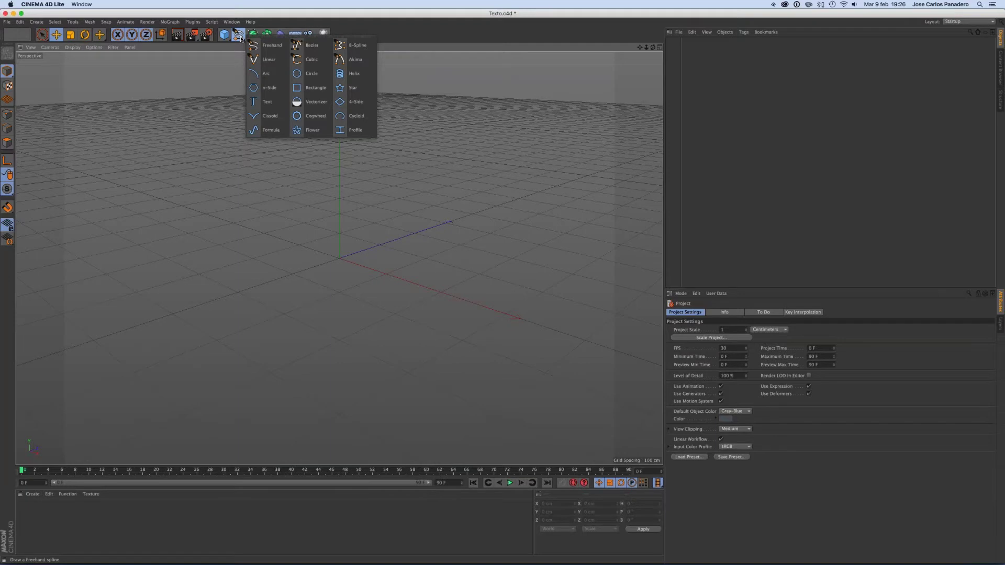
pyautogui.click(263, 103)
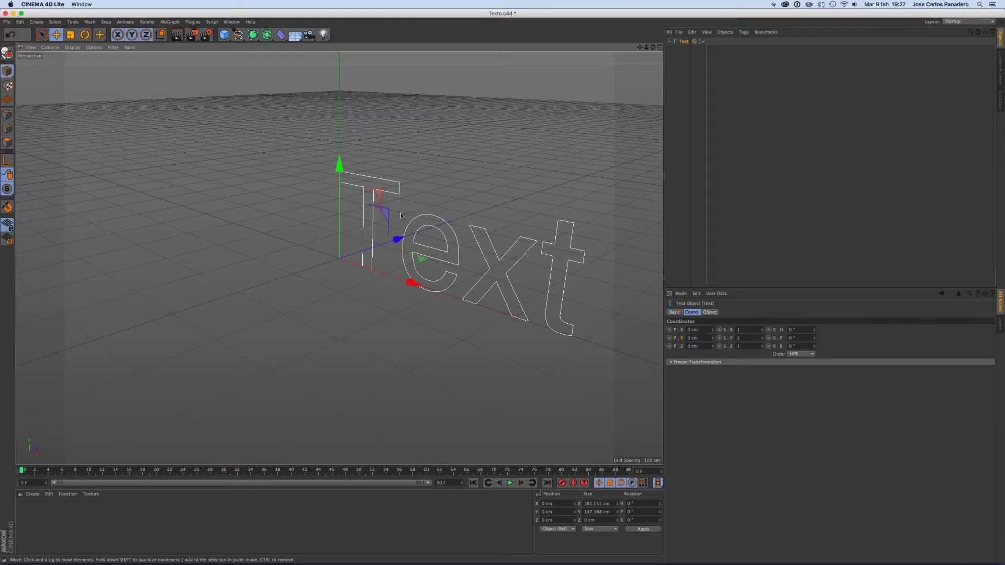
pyautogui.click(684, 41)
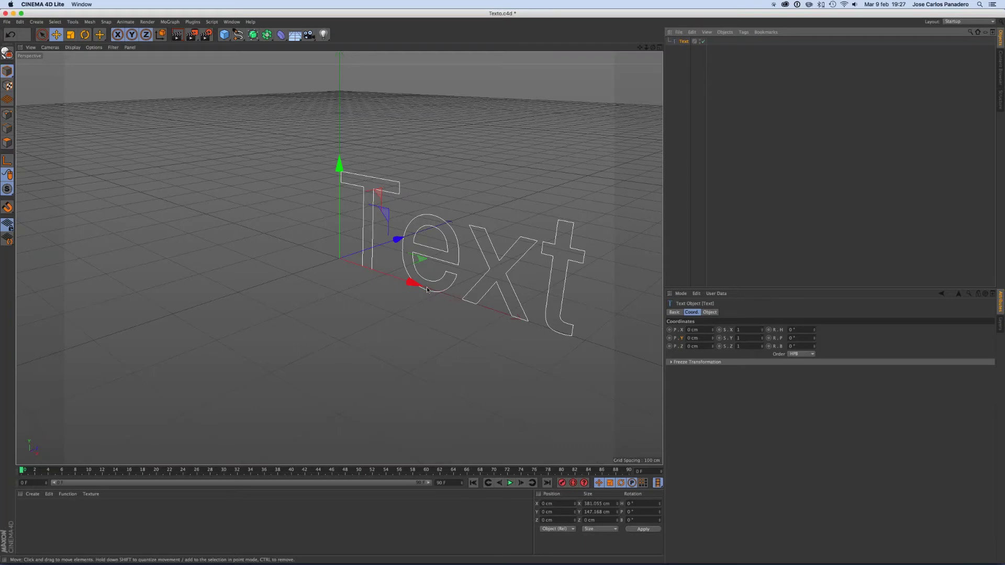
pyautogui.click(675, 313)
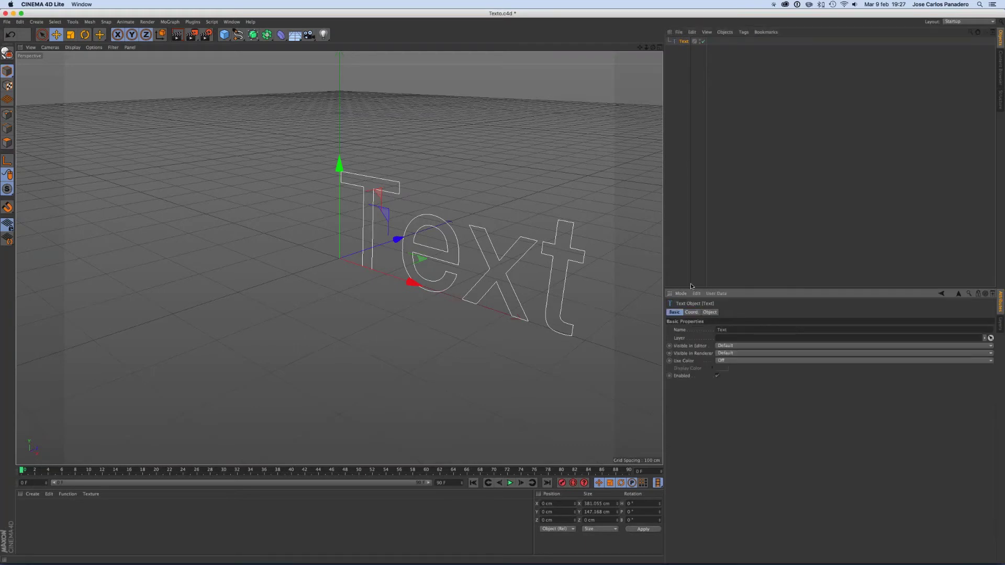
pyautogui.click(709, 314)
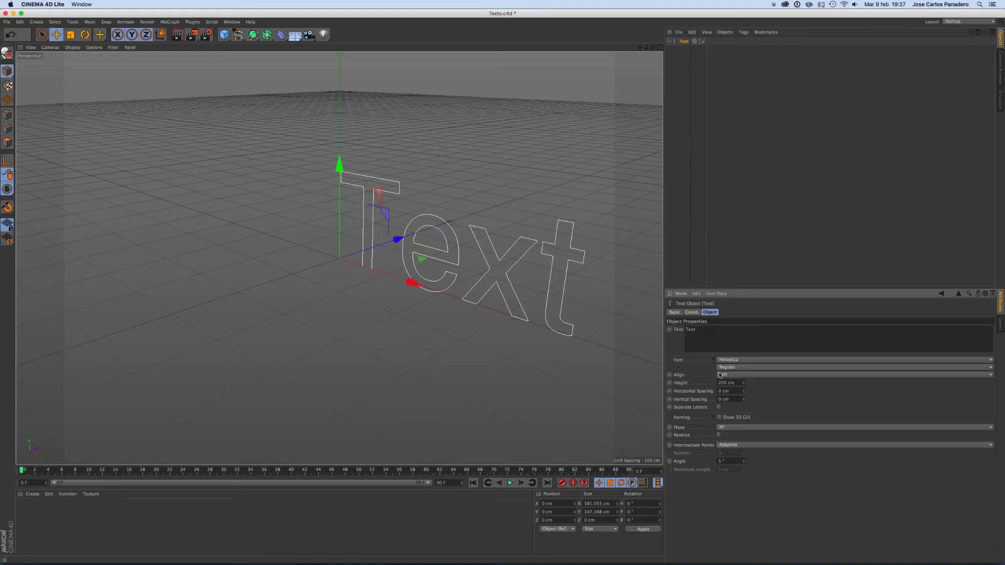
pyautogui.click(744, 375)
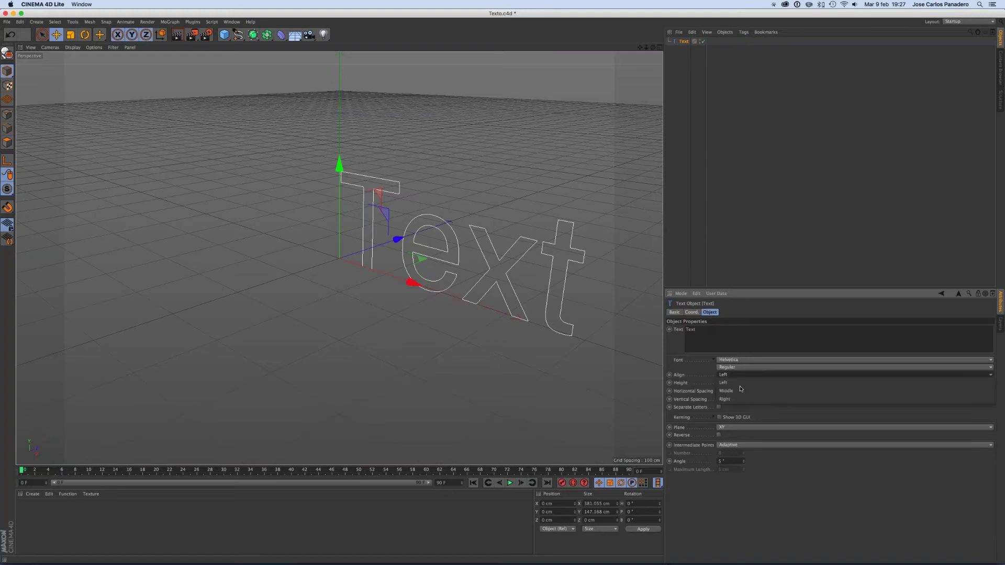
pyautogui.click(739, 393)
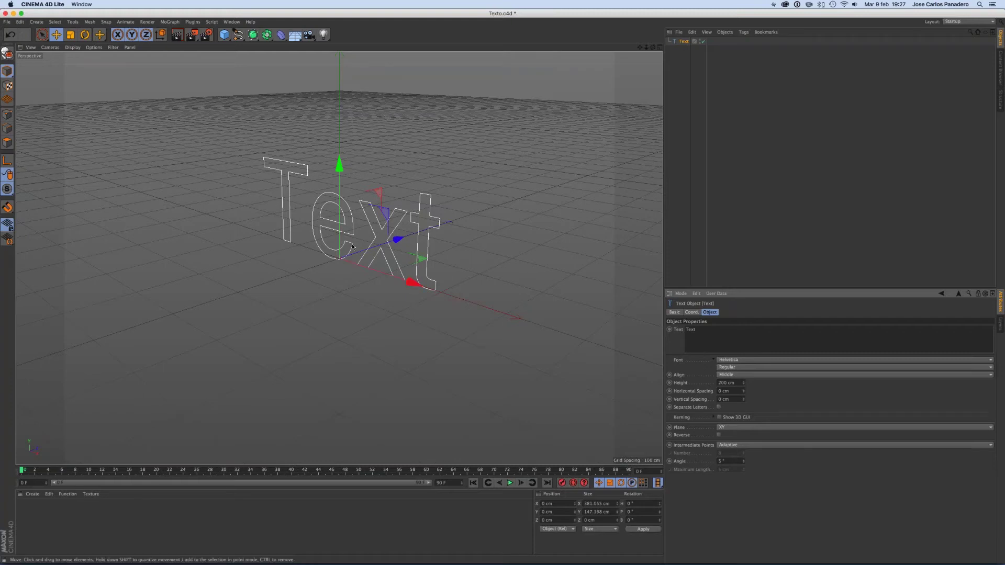
# - Add an Extrude generator and make the Text spline its child
pyautogui.click(255, 36)
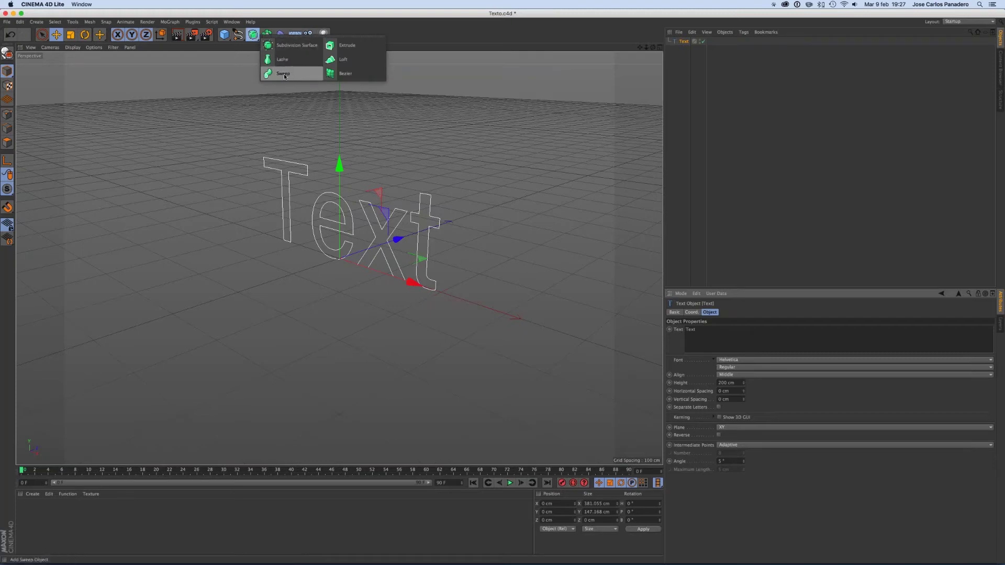
pyautogui.click(334, 47)
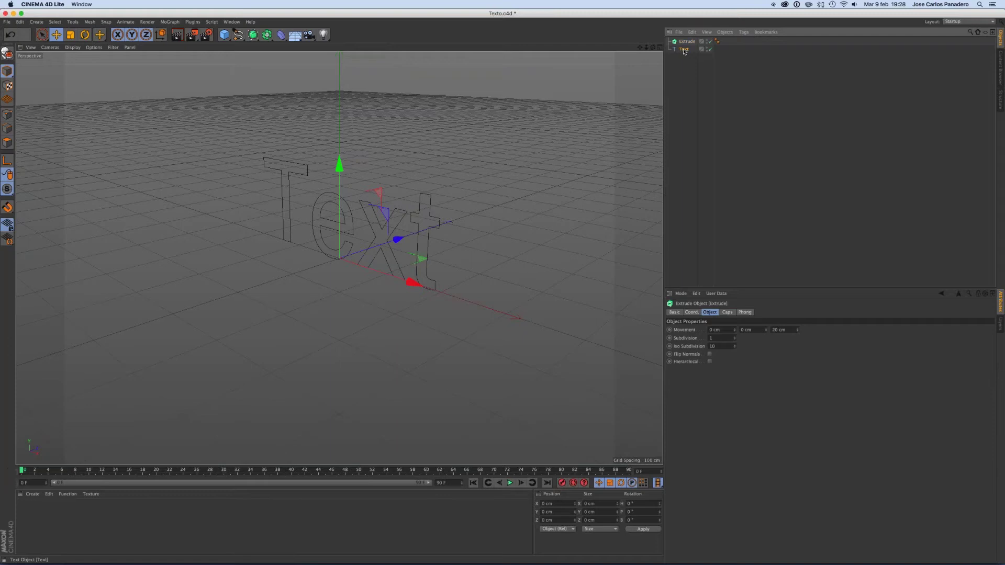
pyautogui.moveTo(685, 50); pyautogui.dragTo(684, 39)
pyautogui.moveTo(684, 39); pyautogui.dragTo(683, 40)
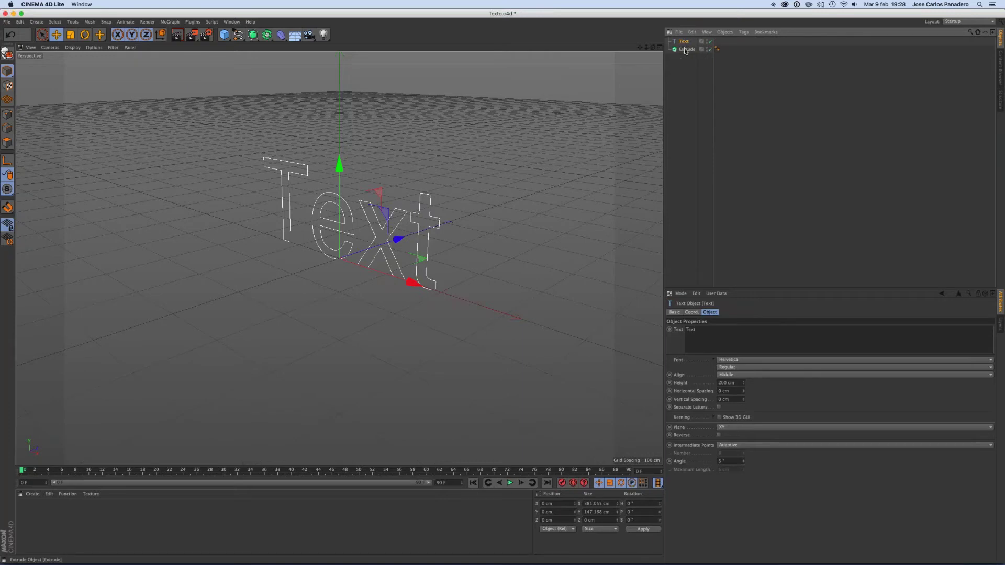
pyautogui.click(689, 51)
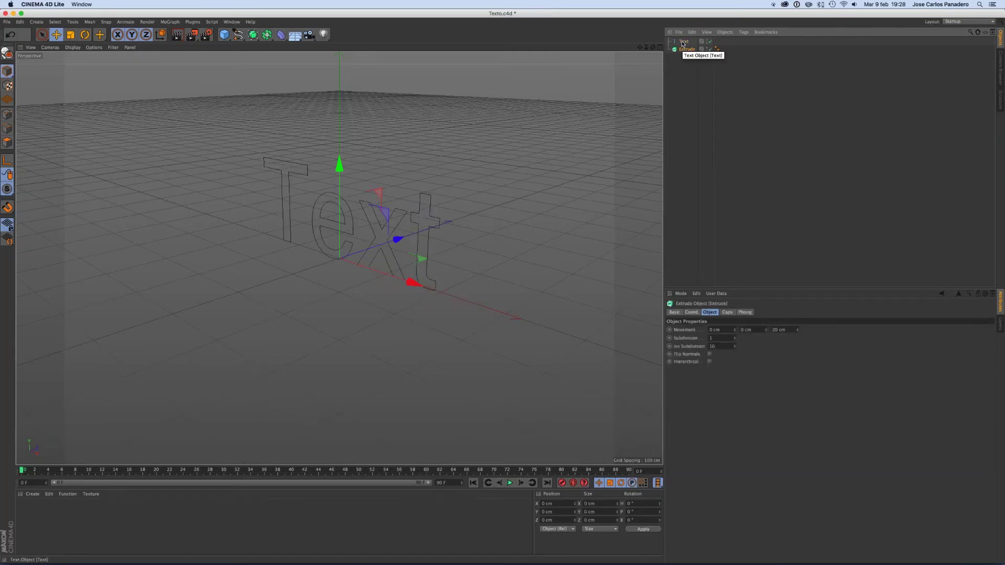
pyautogui.moveTo(683, 41); pyautogui.dragTo(688, 51)
pyautogui.moveTo(689, 51); pyautogui.dragTo(689, 51)
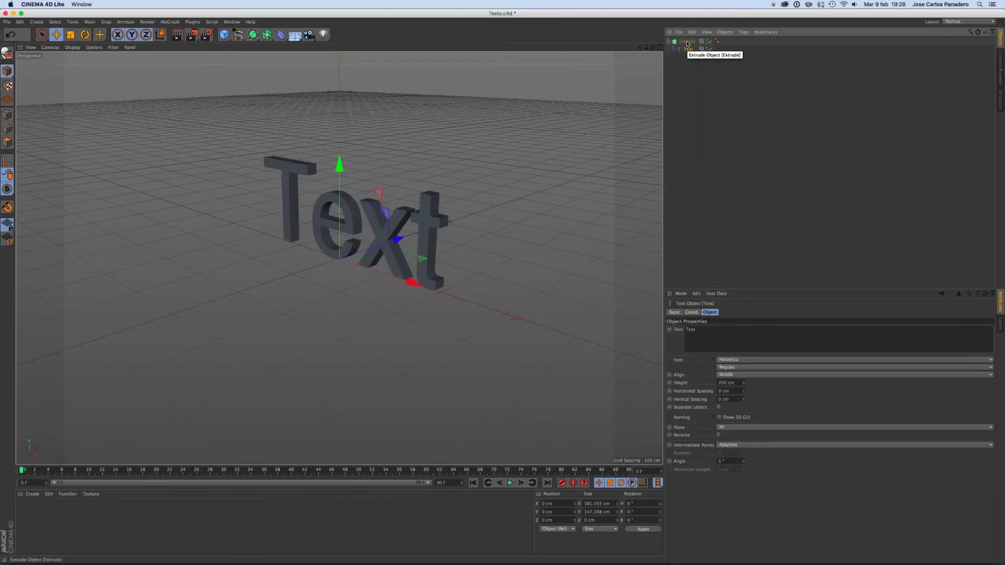
# - Set the Extrude object's Z movement to 38 cm, keeping the other movement axes at 0 cm
pyautogui.click(688, 42)
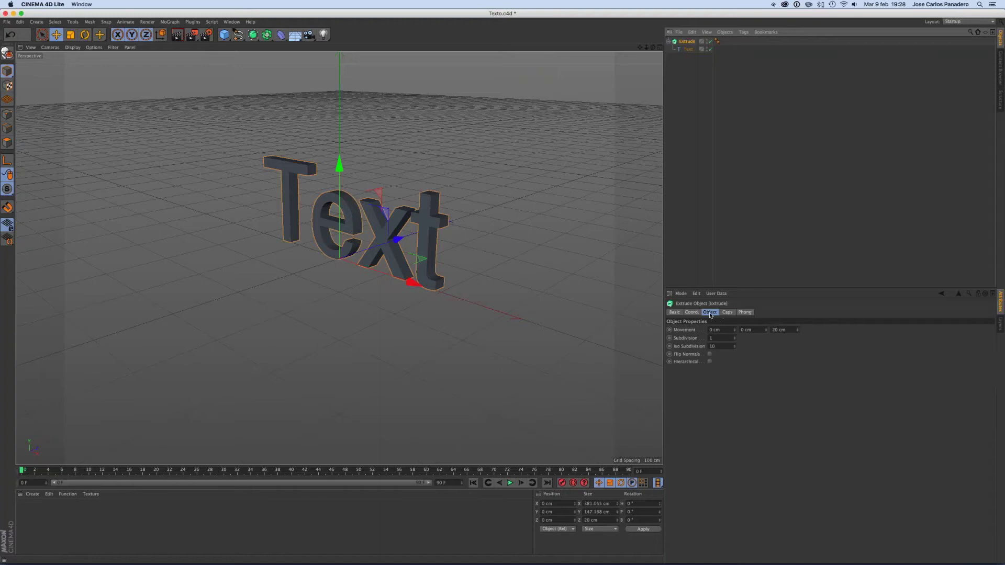
pyautogui.click(797, 329)
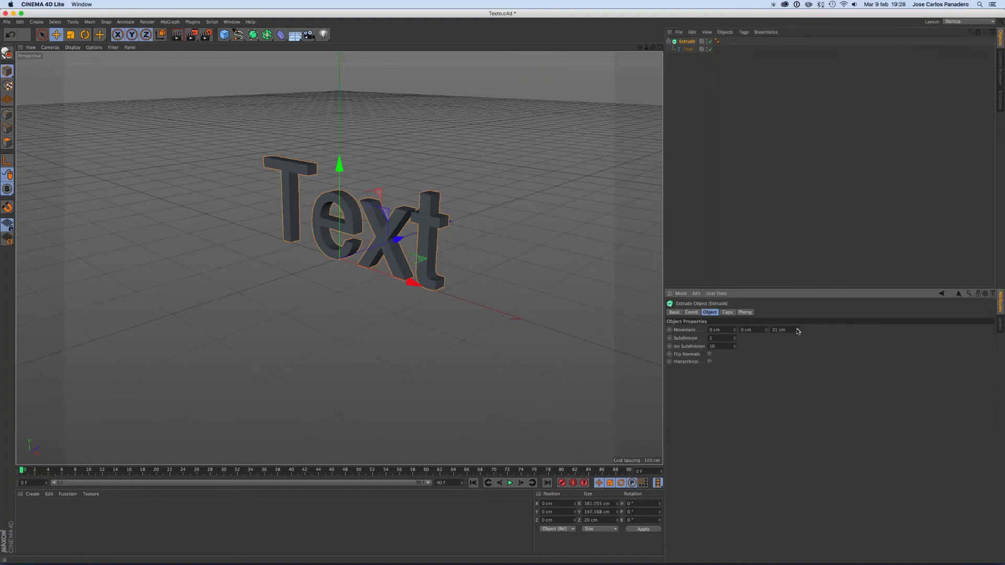
pyautogui.moveTo(797, 331); pyautogui.dragTo(767, 331)
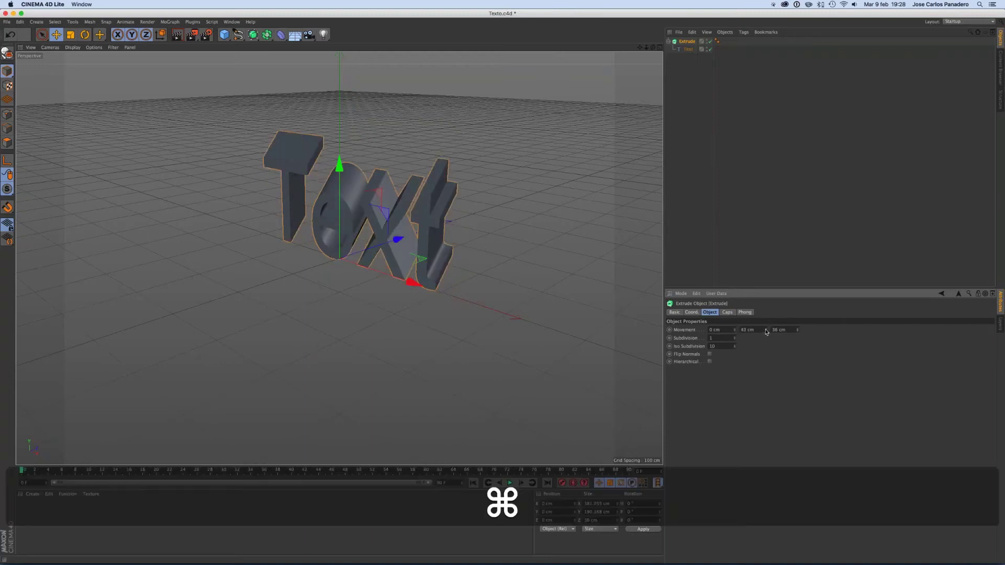
pyautogui.press('super+z')
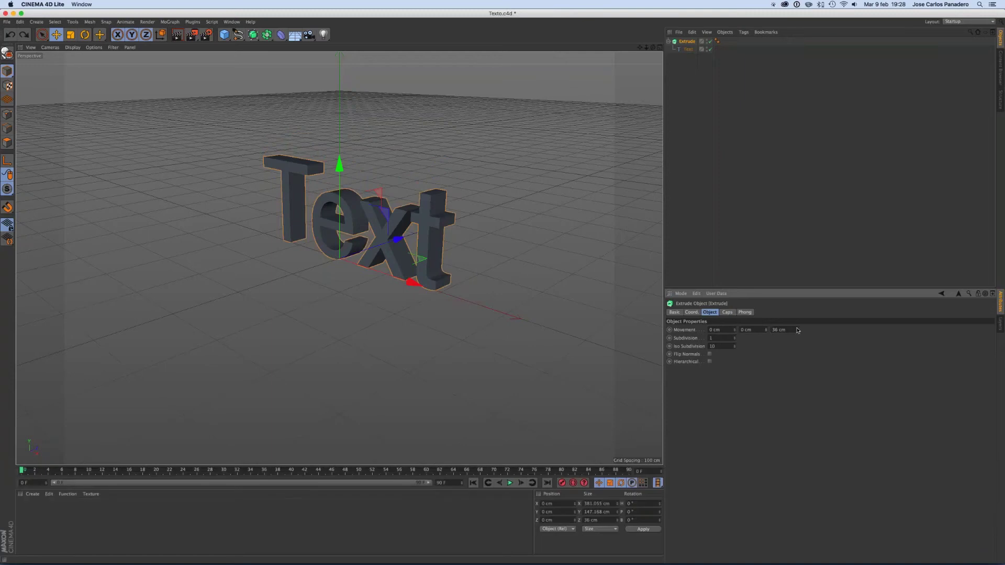
pyautogui.click(797, 329)
pyautogui.click(797, 329)
# - Try setting the Extrude object's start cap to None and inspect the open letter fronts
pyautogui.click(727, 313)
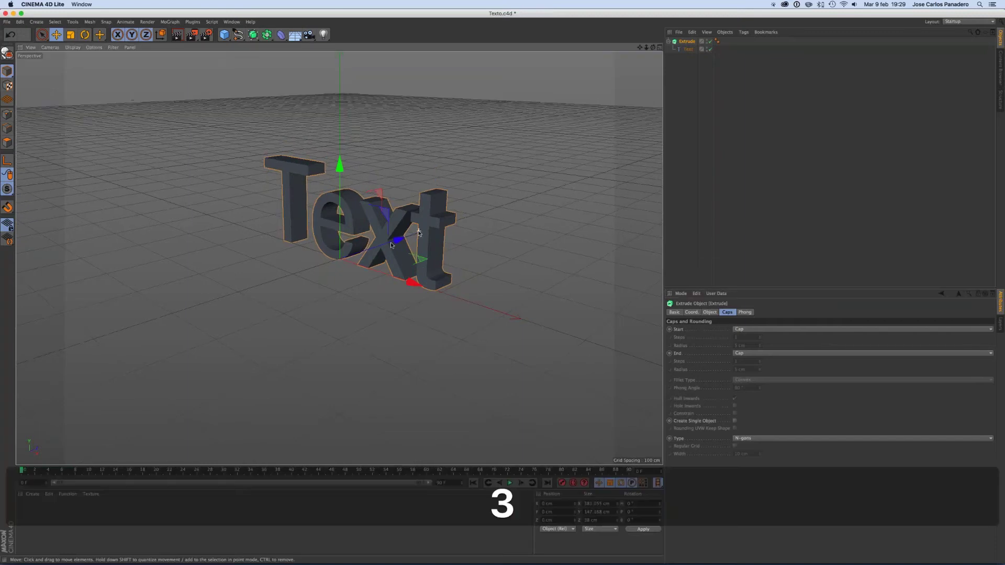
pyautogui.keyDown('alt'); pyautogui.moveTo(391, 245); pyautogui.dragTo(356, 230); pyautogui.keyUp('alt')
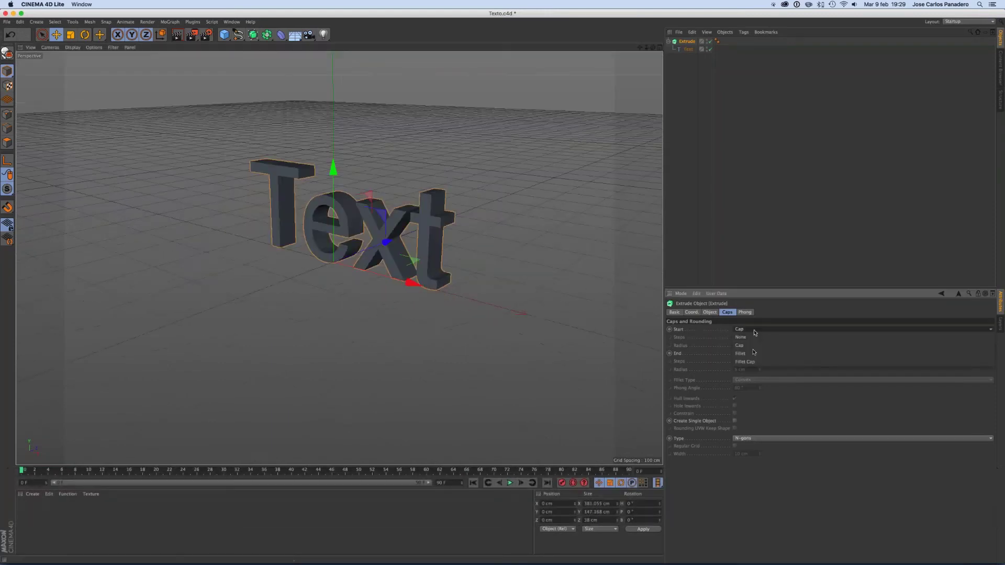
pyautogui.click(751, 353)
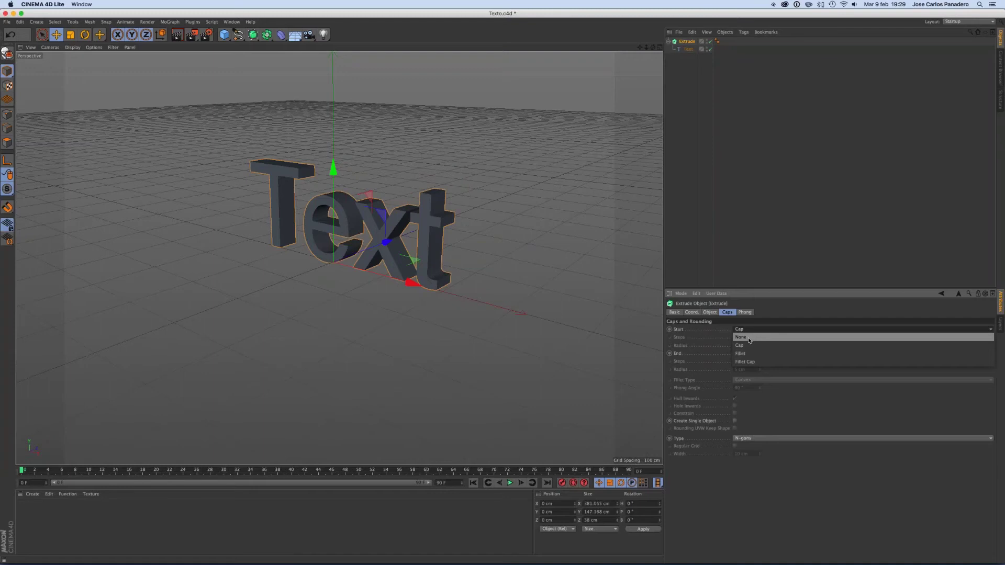
pyautogui.click(749, 338)
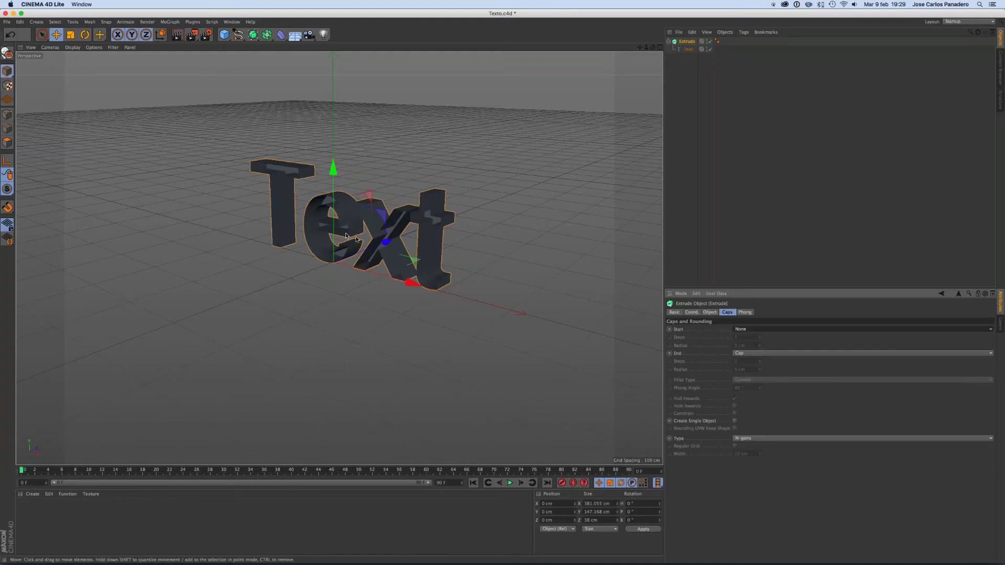
pyautogui.keyDown('alt'); pyautogui.moveTo(346, 236); pyautogui.dragTo(381, 229); pyautogui.keyUp('alt')
# - Set both the start and end caps of the Extrude object to Fillet Cap
pyautogui.click(746, 329)
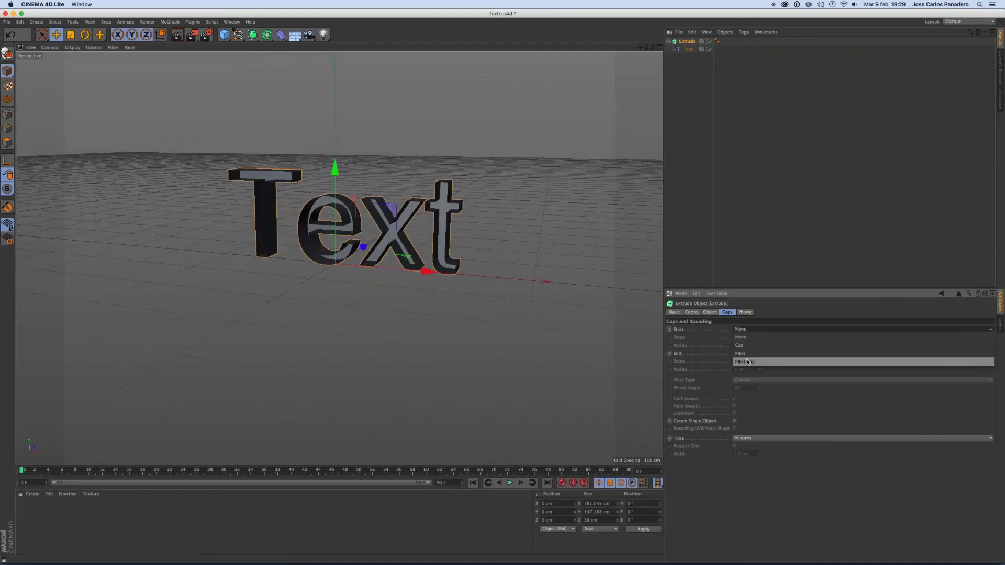
pyautogui.click(748, 362)
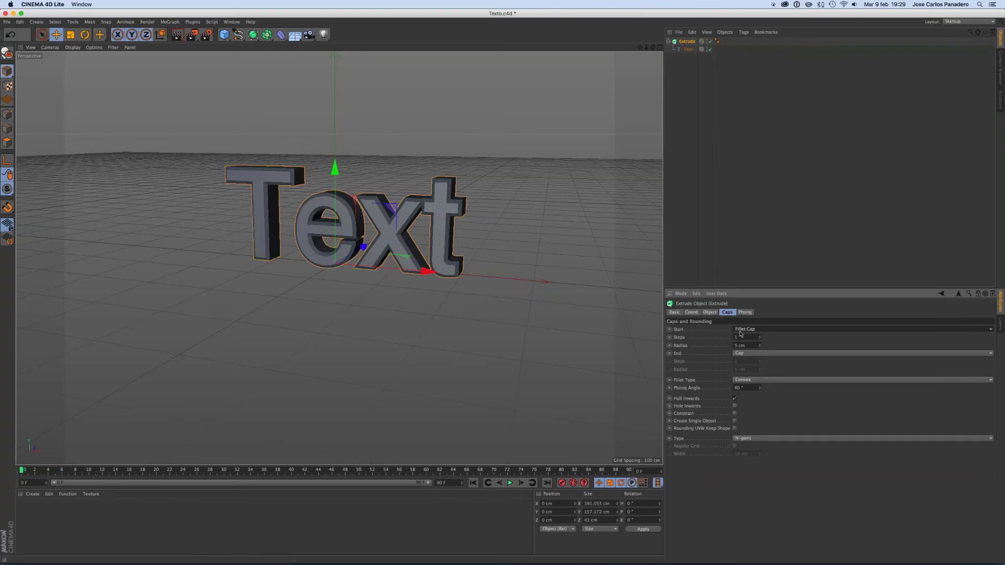
pyautogui.click(741, 354)
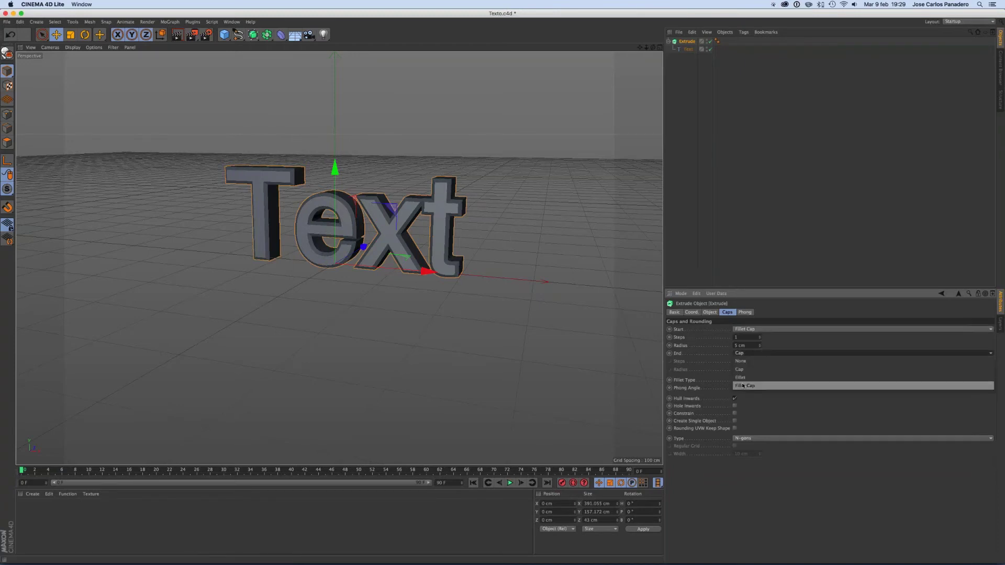
pyautogui.click(743, 386)
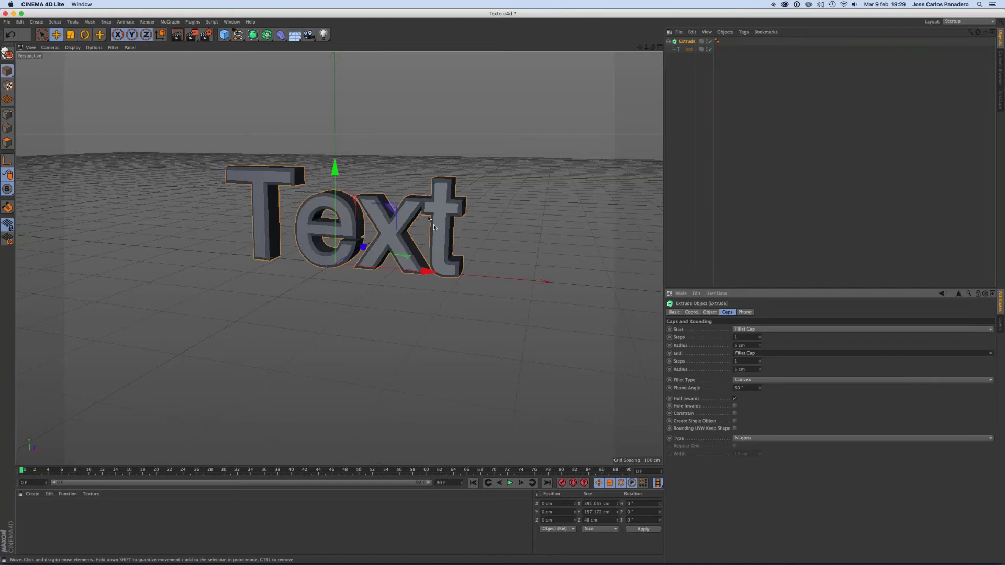
# - Try enlarging the start cap's fillet radius to 21 cm and undo the change
pyautogui.scroll(3, 434, 226)
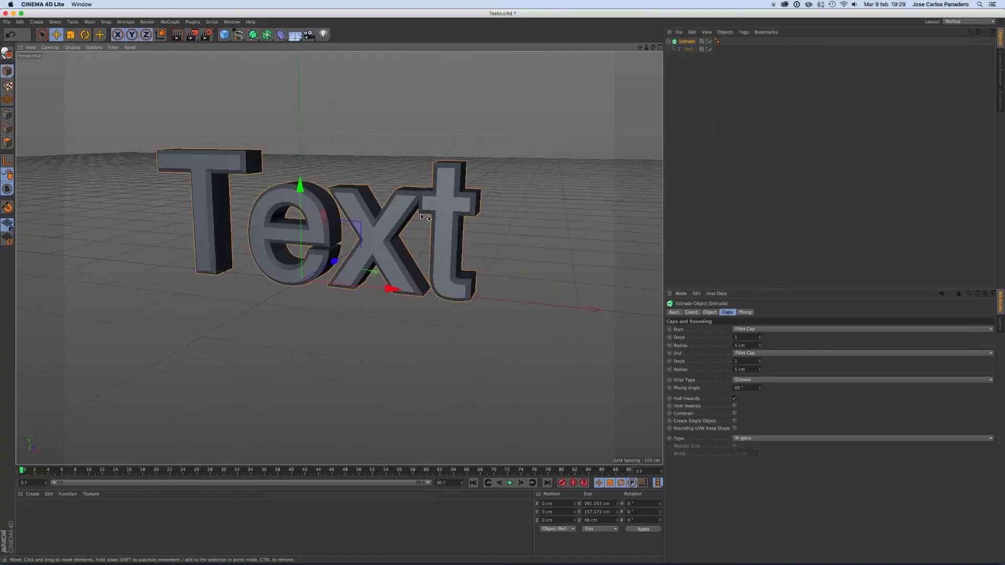
pyautogui.scroll(2, 424, 216)
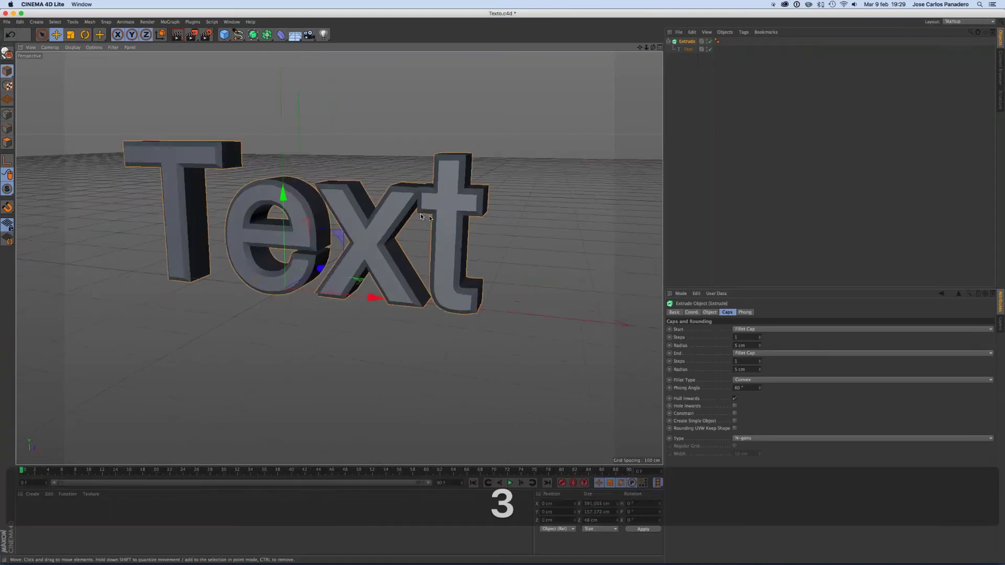
pyautogui.keyDown('alt'); pyautogui.moveTo(421, 216); pyautogui.dragTo(433, 223); pyautogui.keyUp('alt')
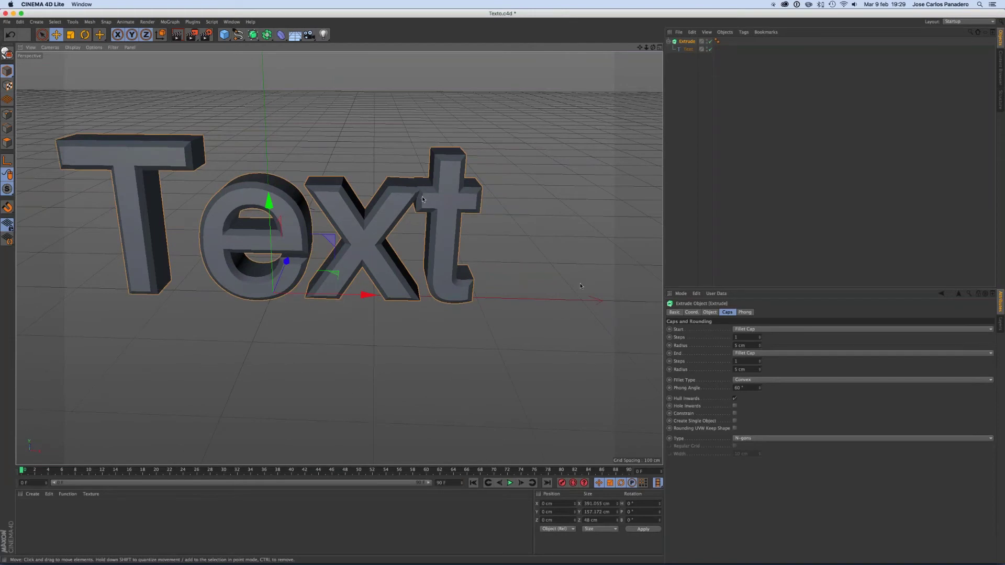
pyautogui.click(760, 345)
pyautogui.click(760, 345)
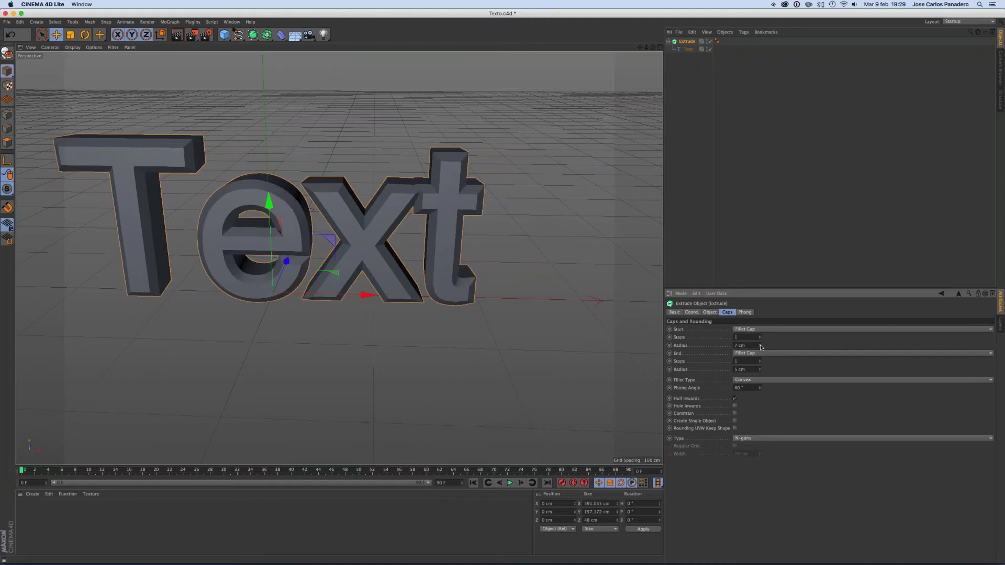
pyautogui.click(760, 347)
pyautogui.click(760, 347)
pyautogui.click(760, 347)
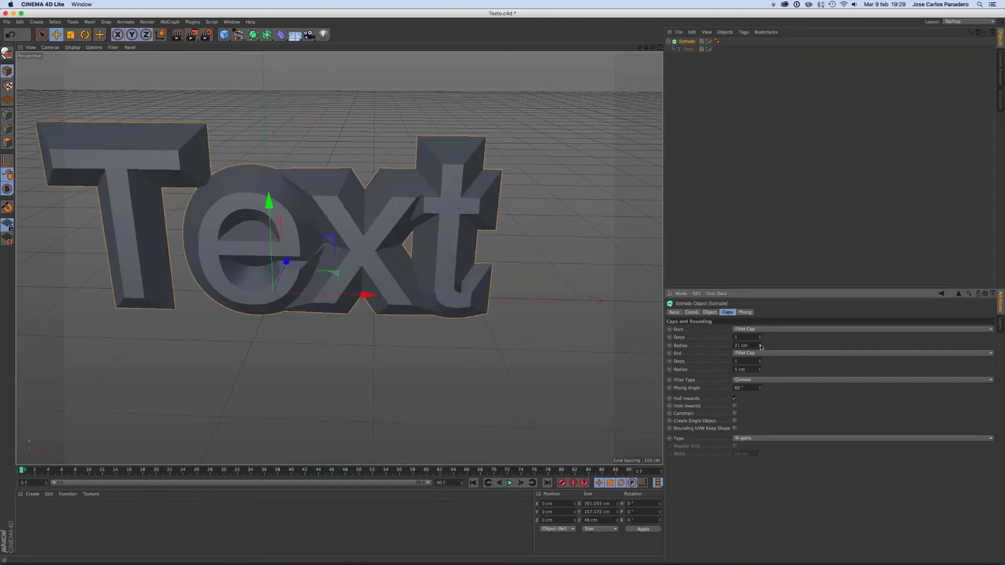
pyautogui.press('super+z')
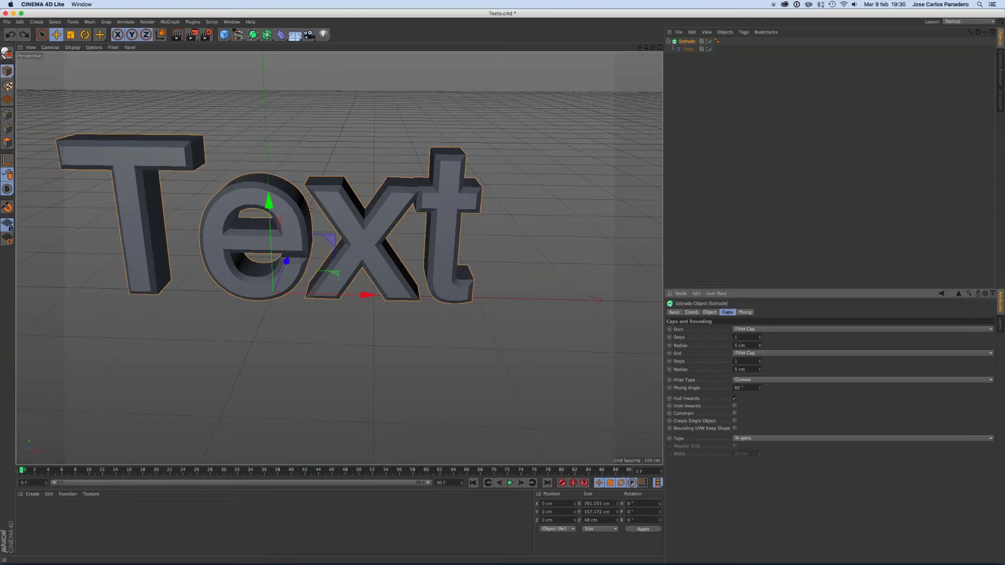
# - Enable Constrain for the fillet caps and set the start and end radii to 1 cm
pyautogui.click(735, 414)
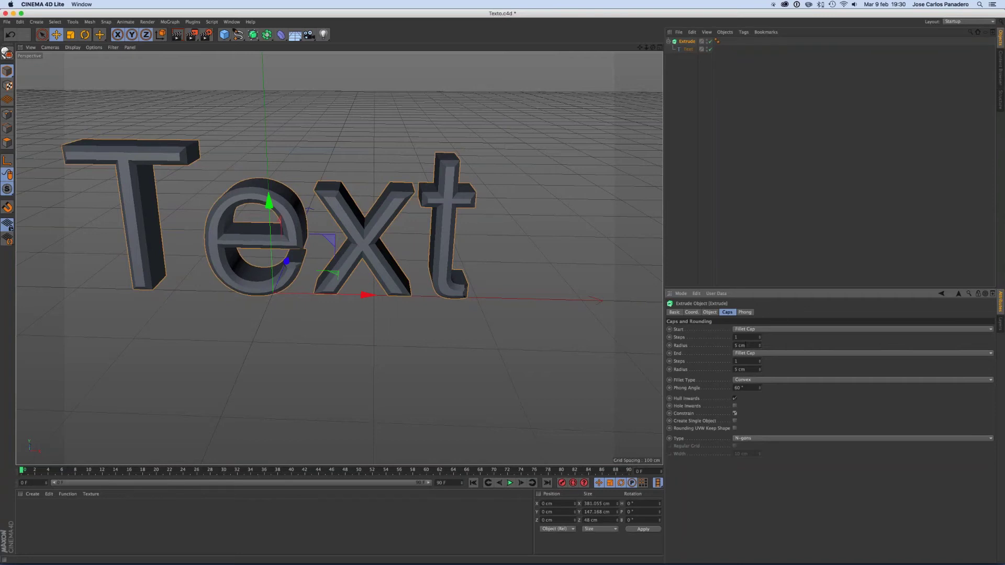
pyautogui.click(739, 345)
pyautogui.write('1')
pyautogui.press('Return')
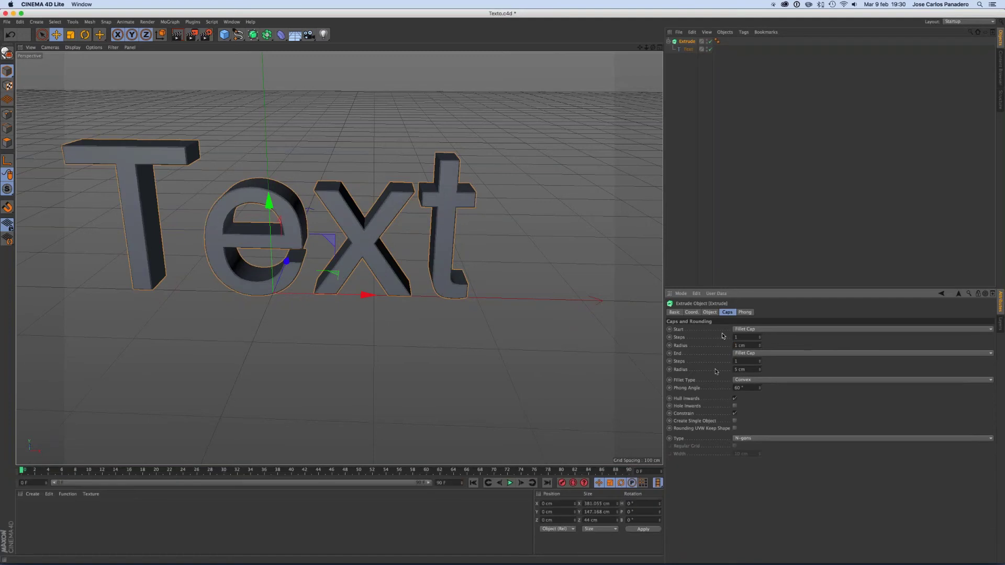
pyautogui.press('Tab')
pyautogui.write('1')
pyautogui.press('Return')
# - Try a 2 cm start fillet radius, and settle on 1.5 cm for both the start and end radii
pyautogui.write('2')
pyautogui.press('Return')
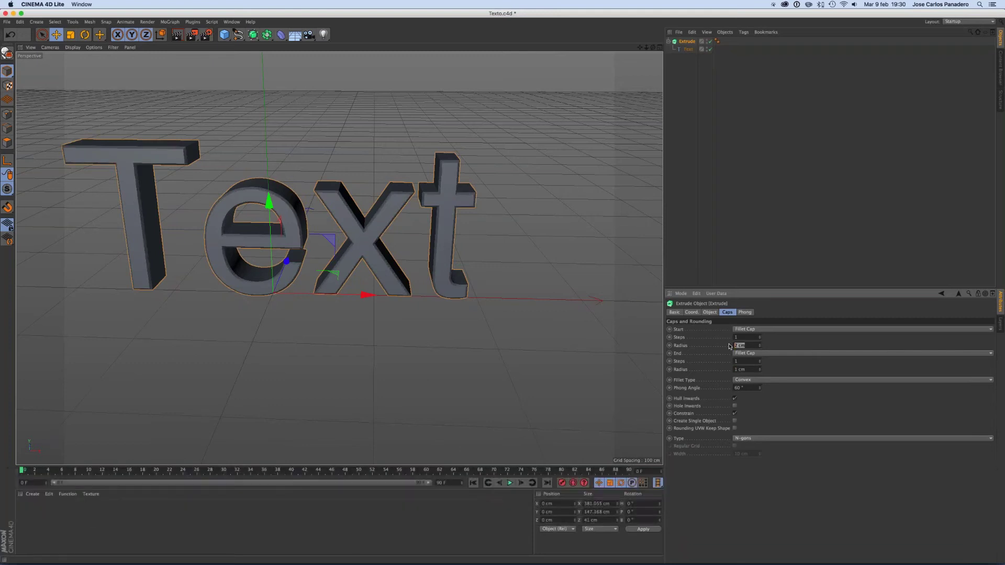
pyautogui.write('1')
pyautogui.write('.5')
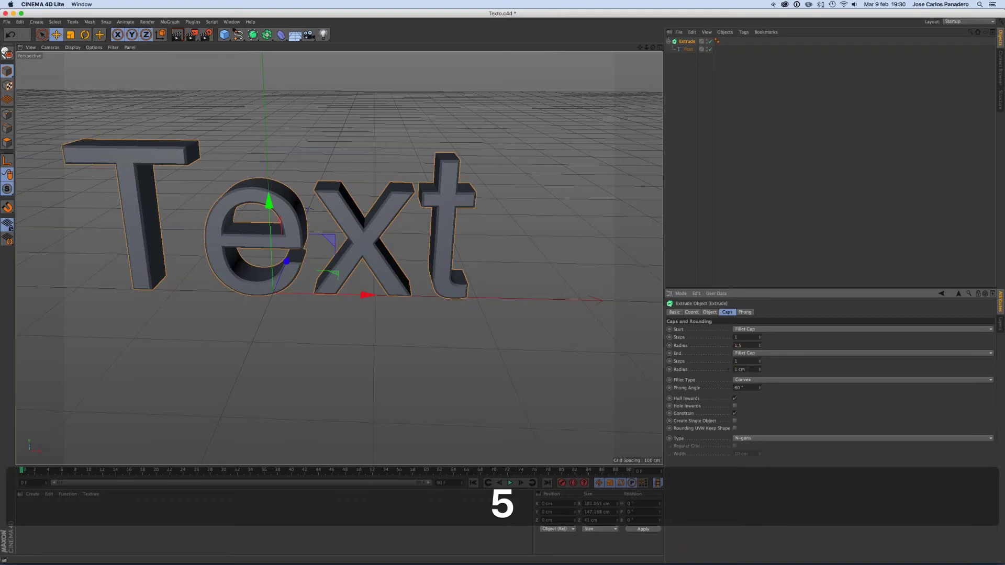
pyautogui.press('Tab')
pyautogui.write('1.5')
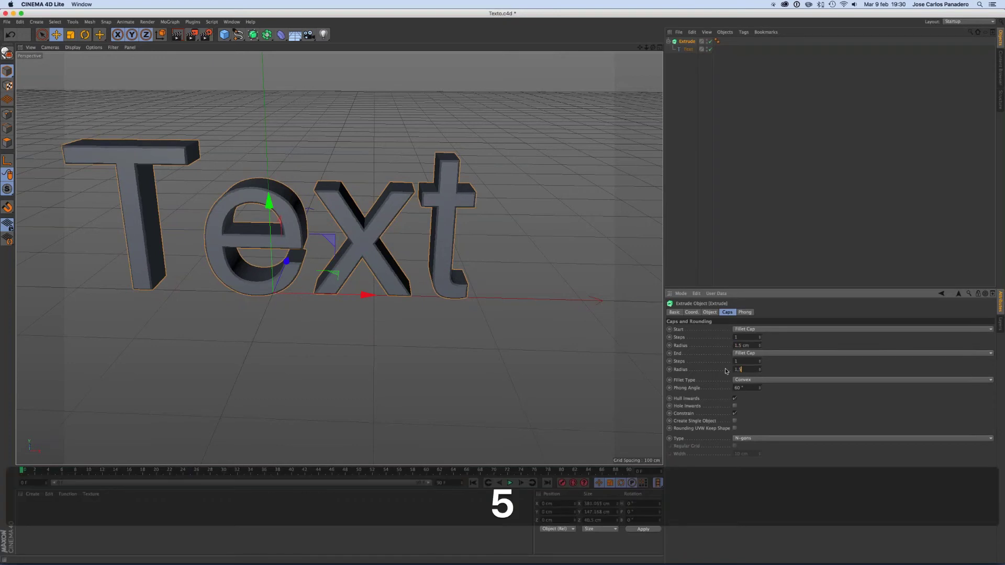
# - Apply the 1.5 cm fillet radius to the end cap and add a standard Camera to the scene
pyautogui.press('Return')
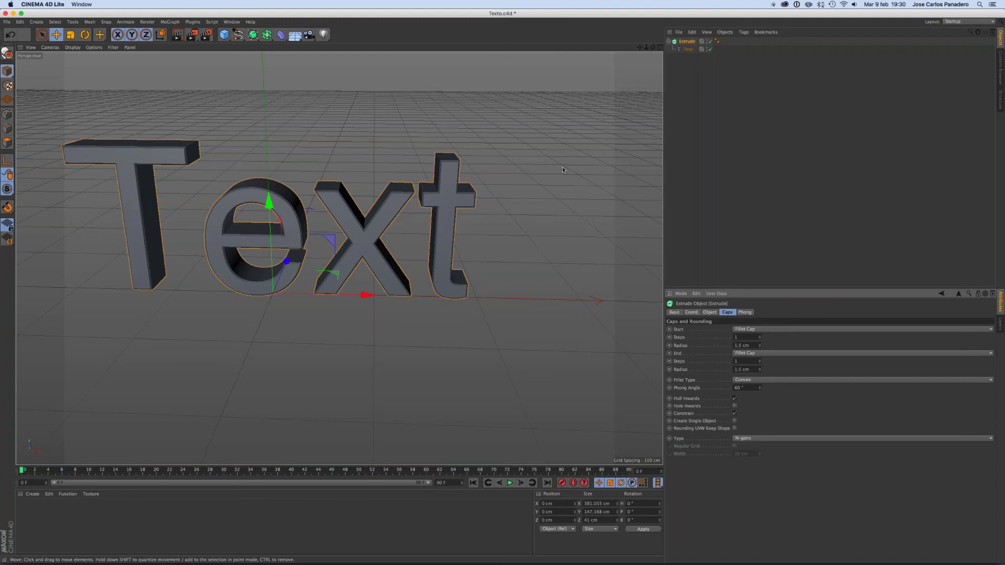
pyautogui.press('ctrl')
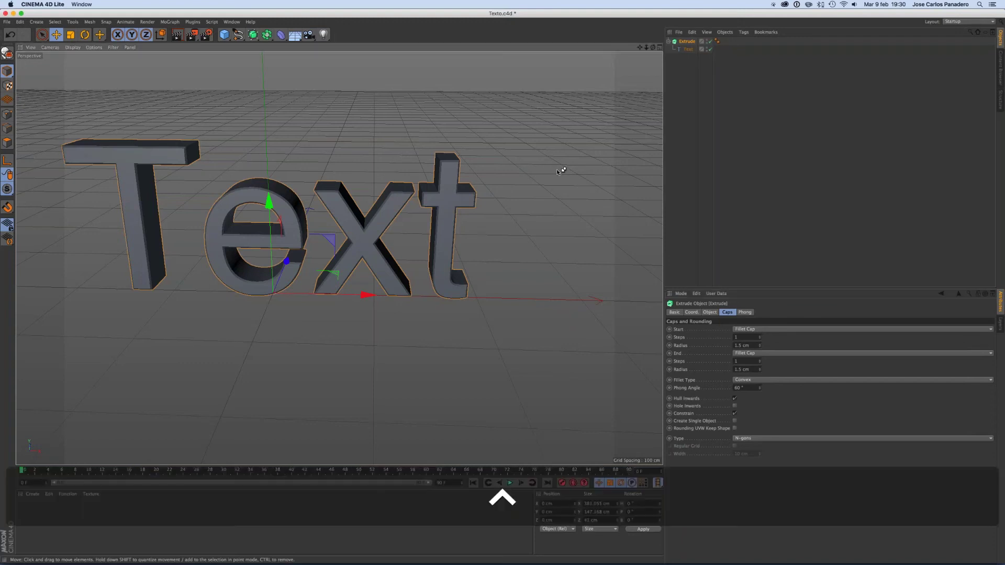
pyautogui.click(309, 34)
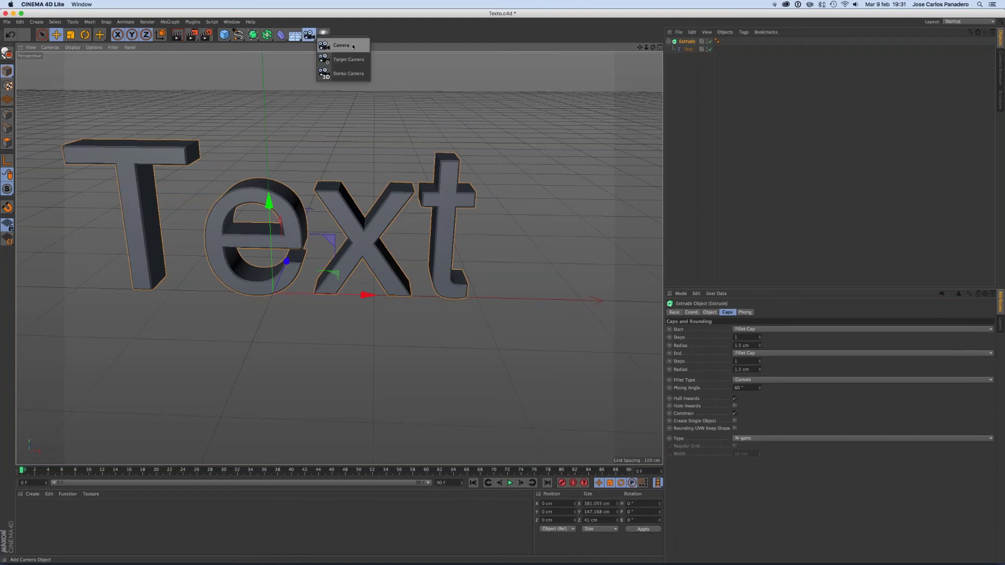
pyautogui.click(341, 46)
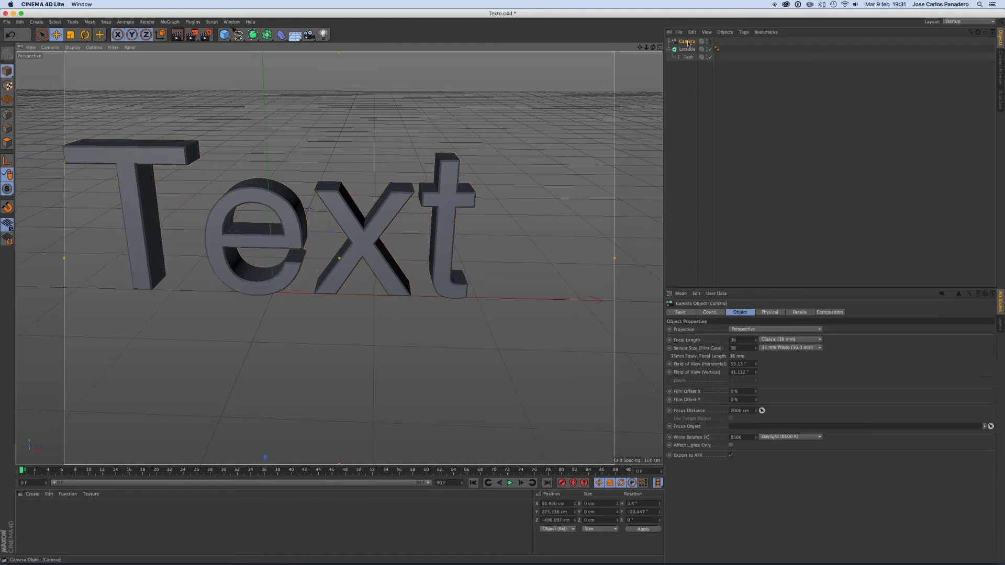
# - Set the camera's X, Y and Z position to 0 cm
pyautogui.press('ctrl')
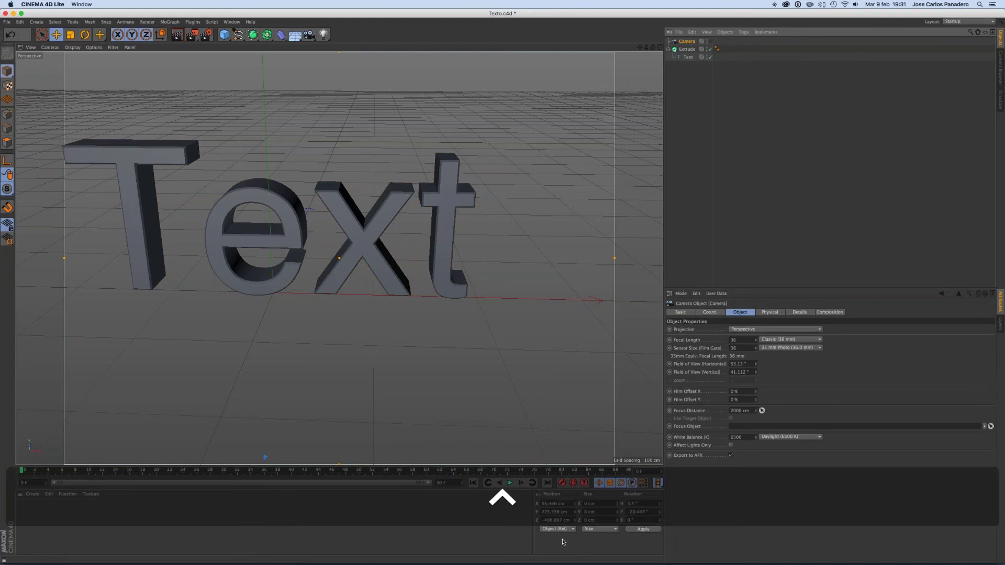
pyautogui.click(550, 503)
pyautogui.write('0')
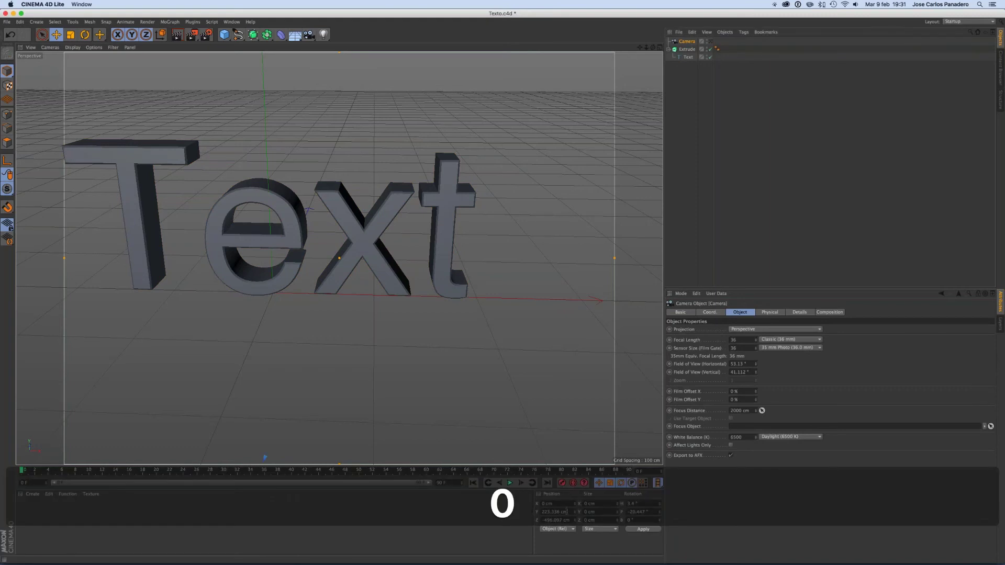
pyautogui.press('Tab')
pyautogui.write('0')
pyautogui.press('Tab')
pyautogui.write('0')
pyautogui.click(643, 529)
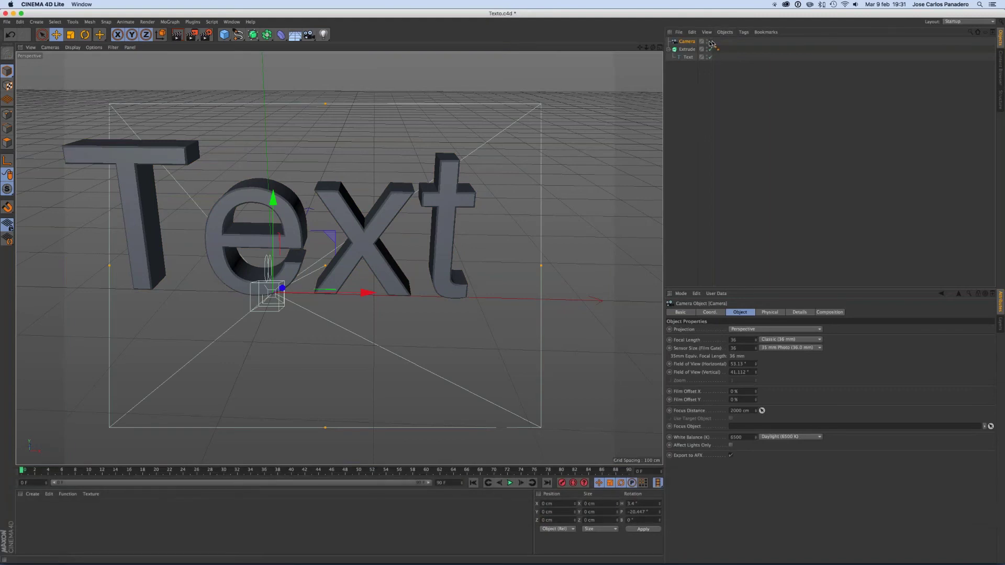
# - Switch the viewport to look through the new camera
pyautogui.press('ctrl')
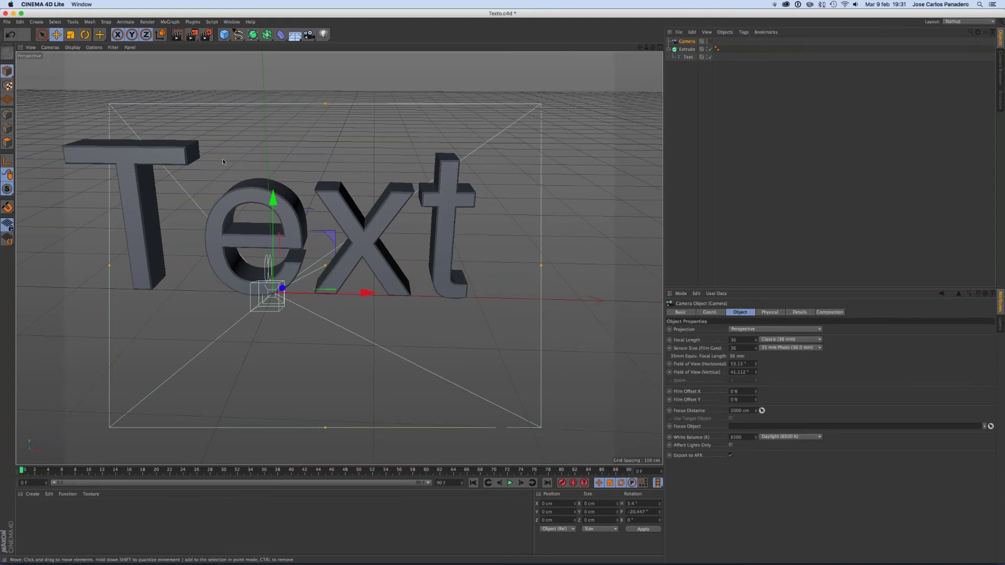
pyautogui.click(711, 42)
pyautogui.click(711, 42)
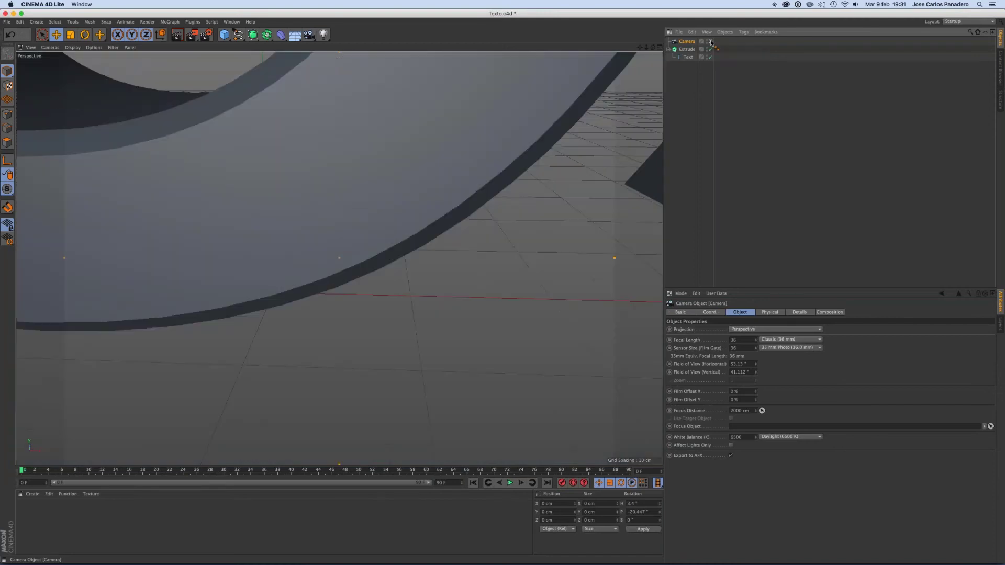
pyautogui.click(711, 41)
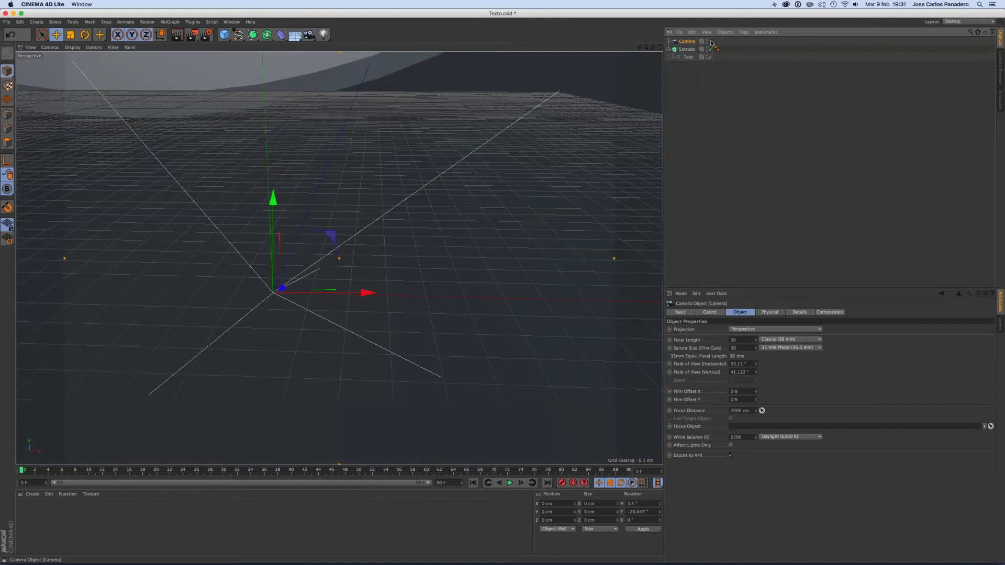
pyautogui.click(711, 42)
pyautogui.click(711, 42)
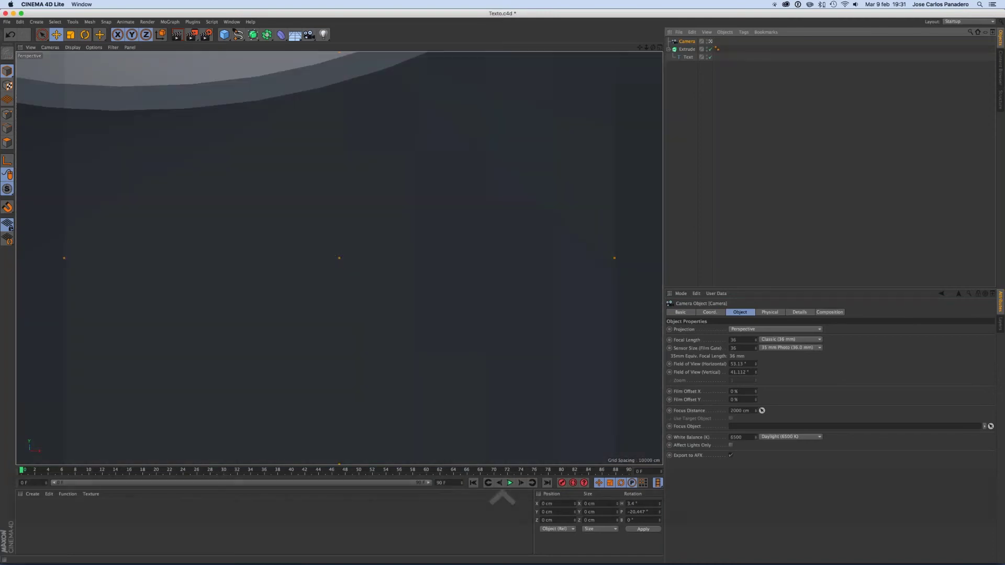
# - Set the camera's heading and pitch rotation to 0°
pyautogui.click(643, 504)
pyautogui.write('0')
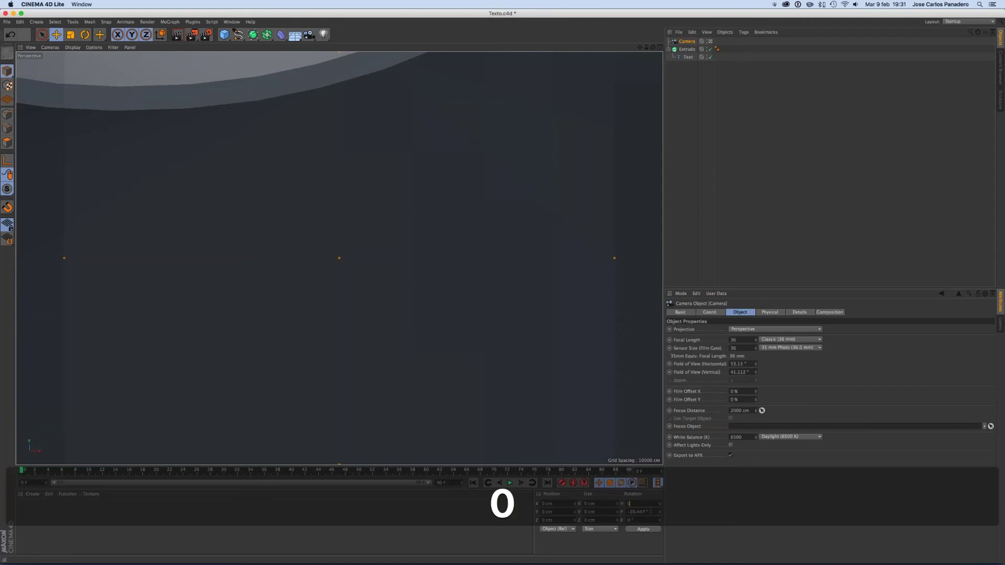
pyautogui.click(639, 529)
pyautogui.click(636, 529)
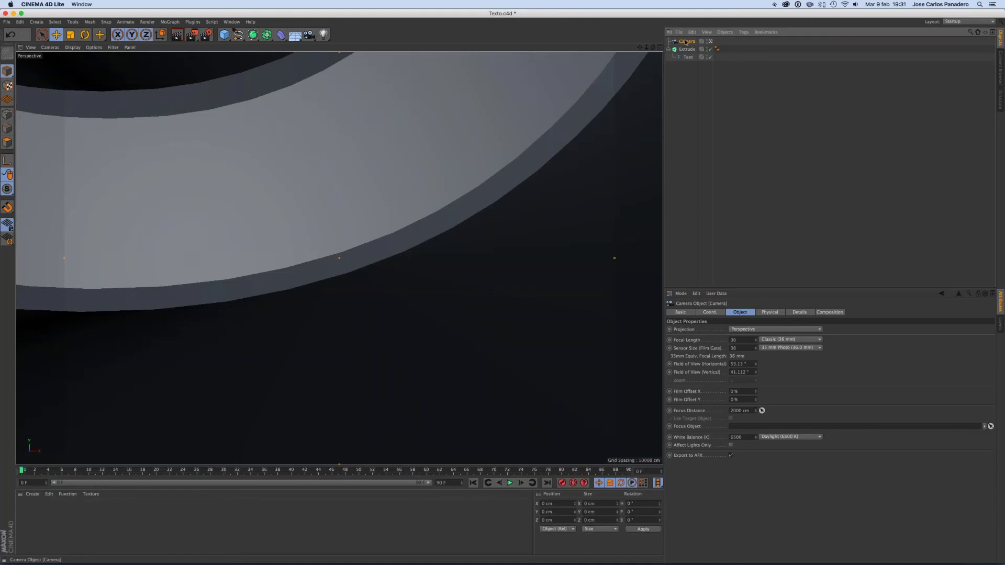
# - Frame the whole text by moving the camera to Y 54 cm and Z -582 cm
pyautogui.click(709, 313)
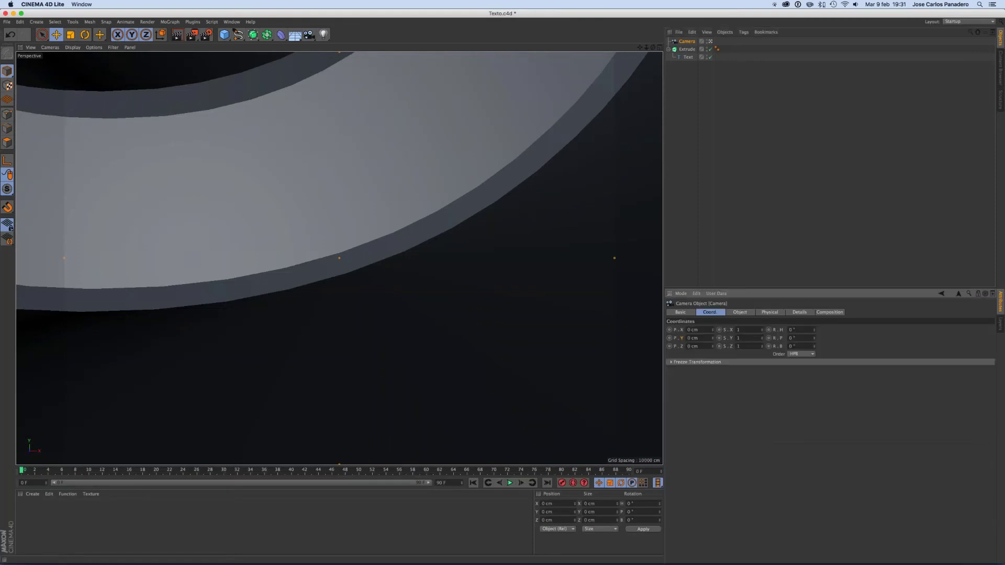
pyautogui.click(713, 348)
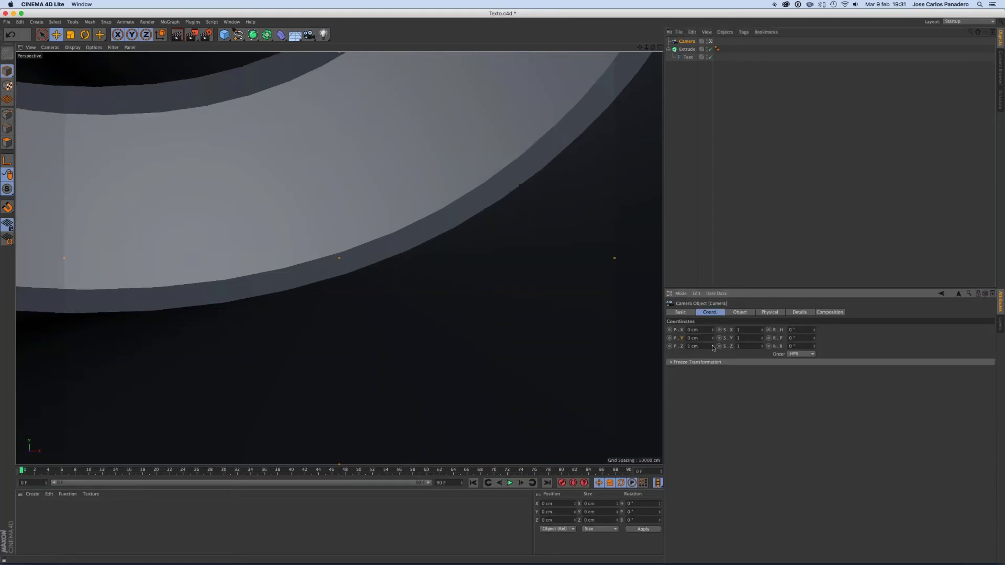
pyautogui.moveTo(713, 347); pyautogui.dragTo(712, 339)
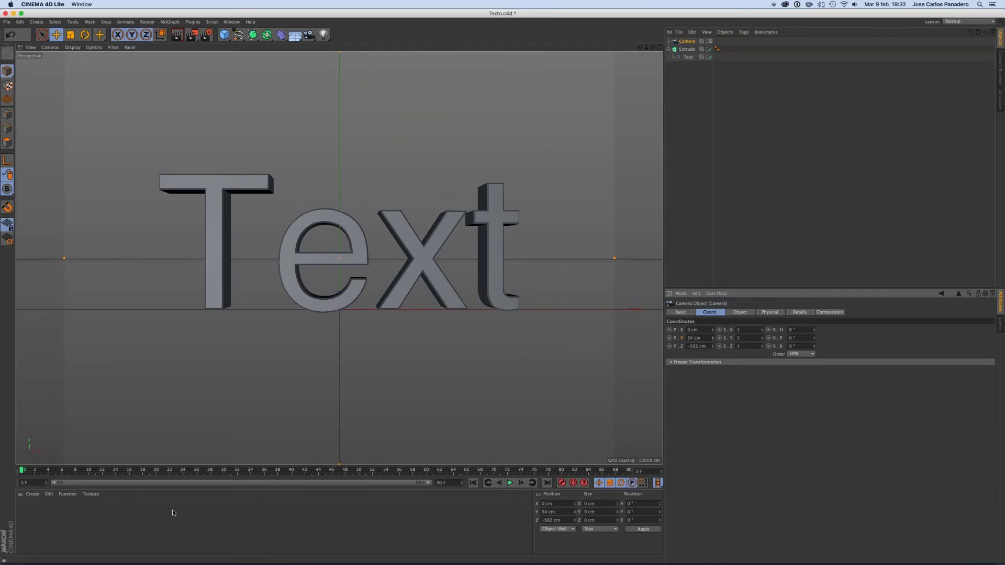
# - Create a new material and set its color to yellow with R 255, G 227 and B 58
pyautogui.click(33, 495)
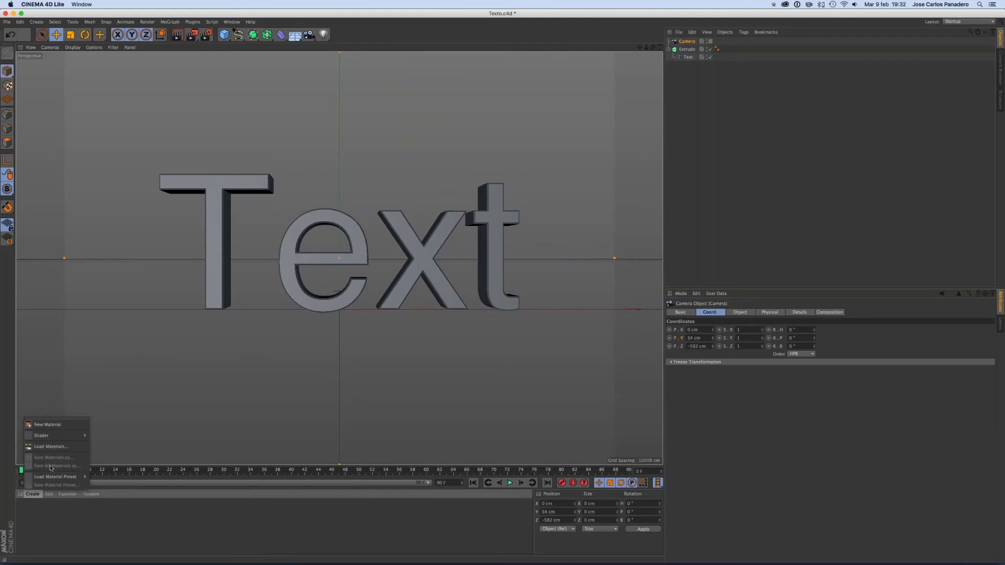
pyautogui.click(53, 427)
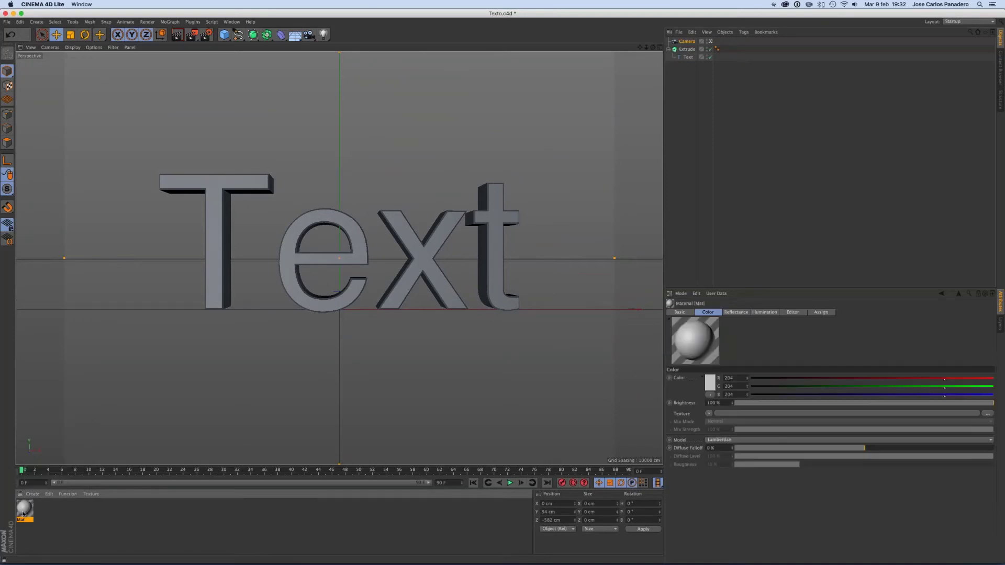
pyautogui.doubleClick(23, 514)
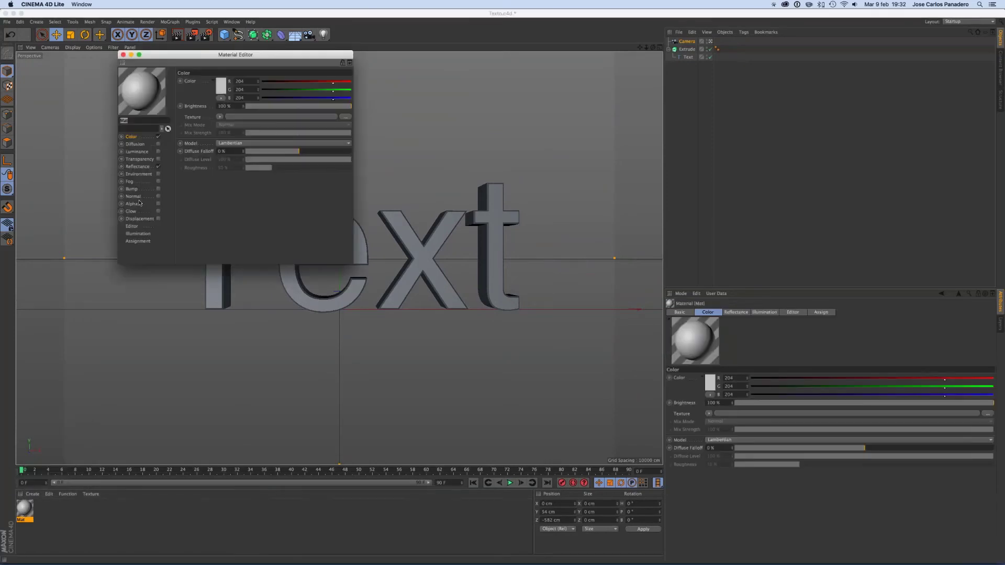
pyautogui.click(224, 82)
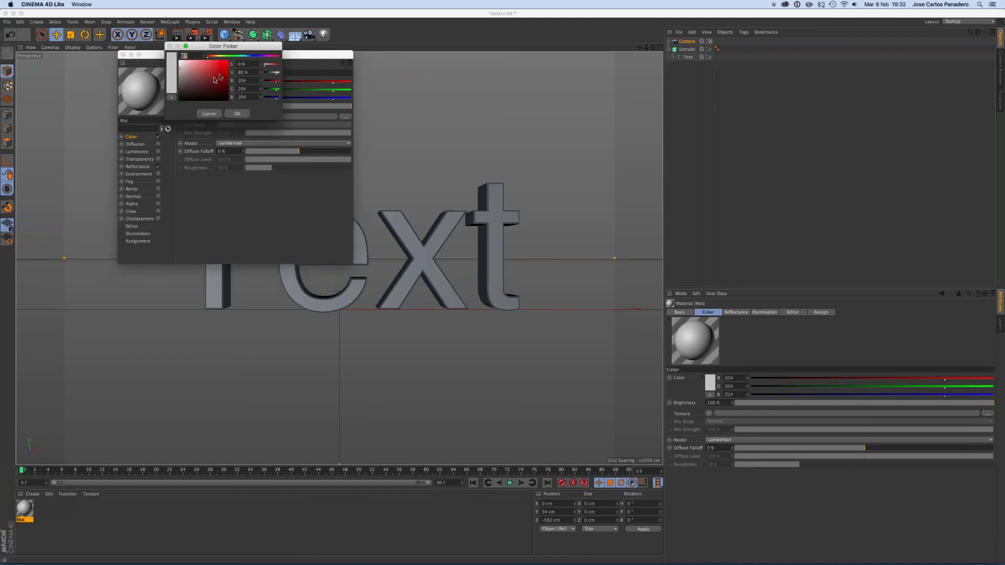
pyautogui.click(223, 69)
pyautogui.moveTo(208, 55); pyautogui.dragTo(228, 63)
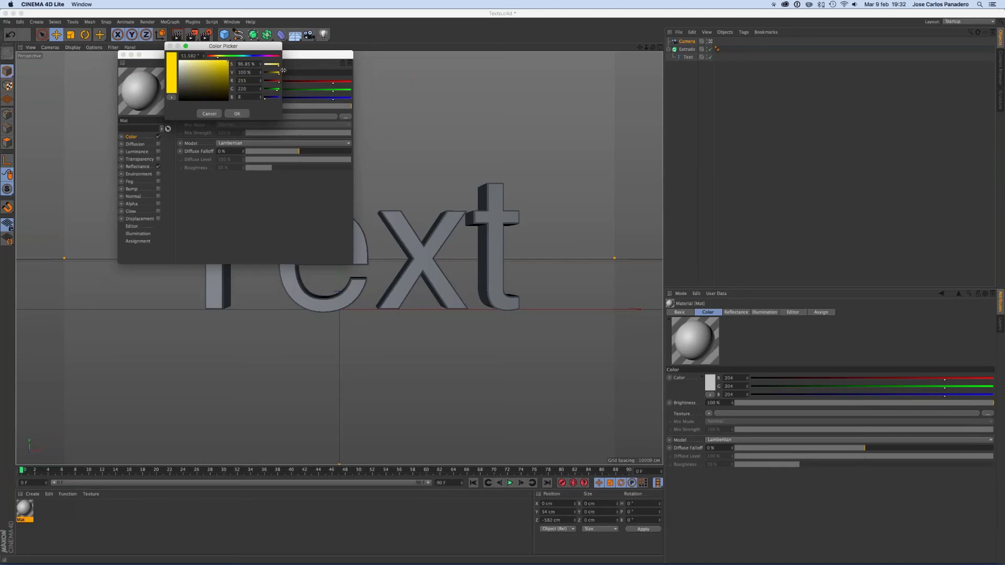
pyautogui.moveTo(279, 66); pyautogui.dragTo(274, 67)
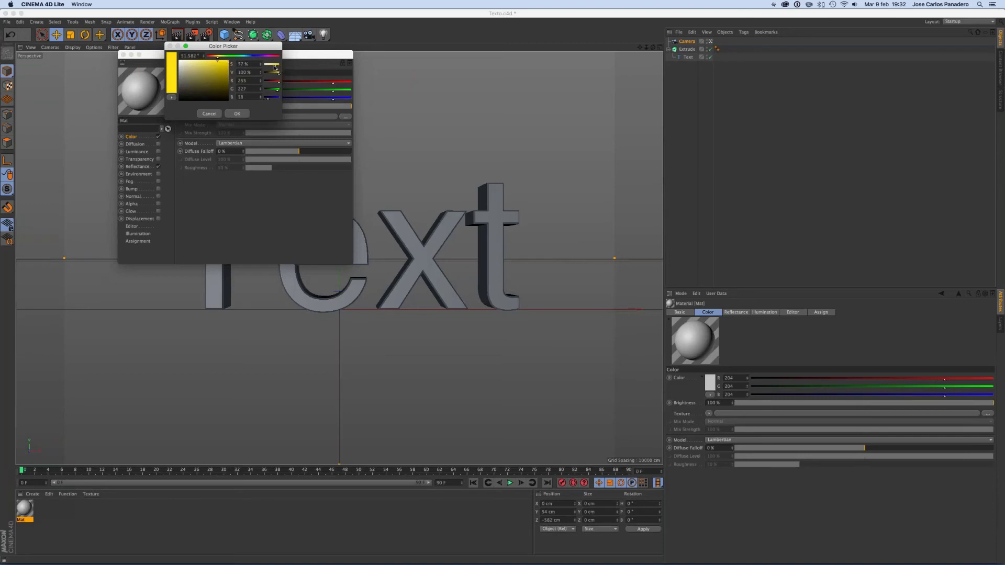
pyautogui.click(238, 114)
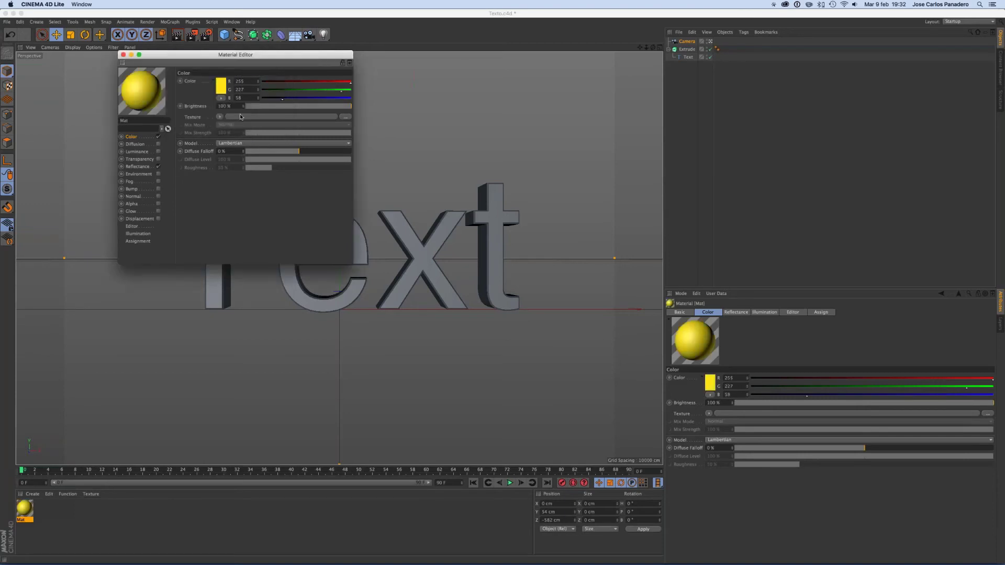
# - Add a Beckmann layer to the material's reflectance and reduce its reflection strength to 53%
pyautogui.click(136, 167)
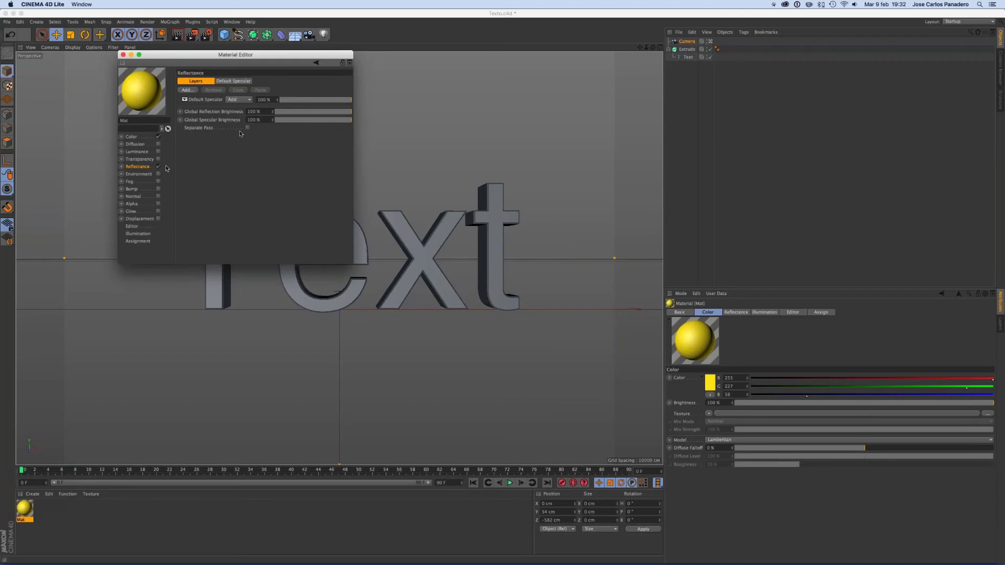
pyautogui.click(187, 90)
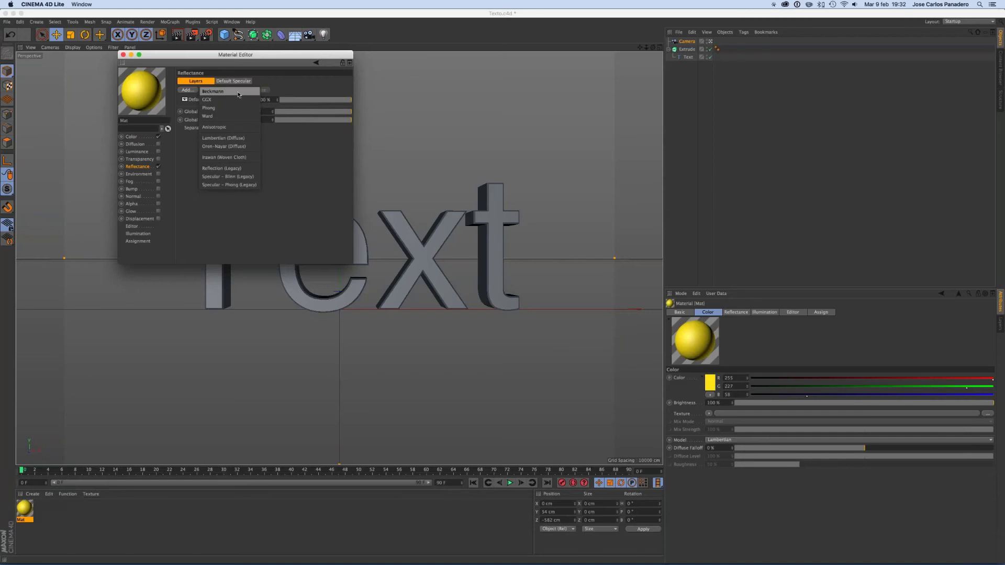
pyautogui.click(238, 94)
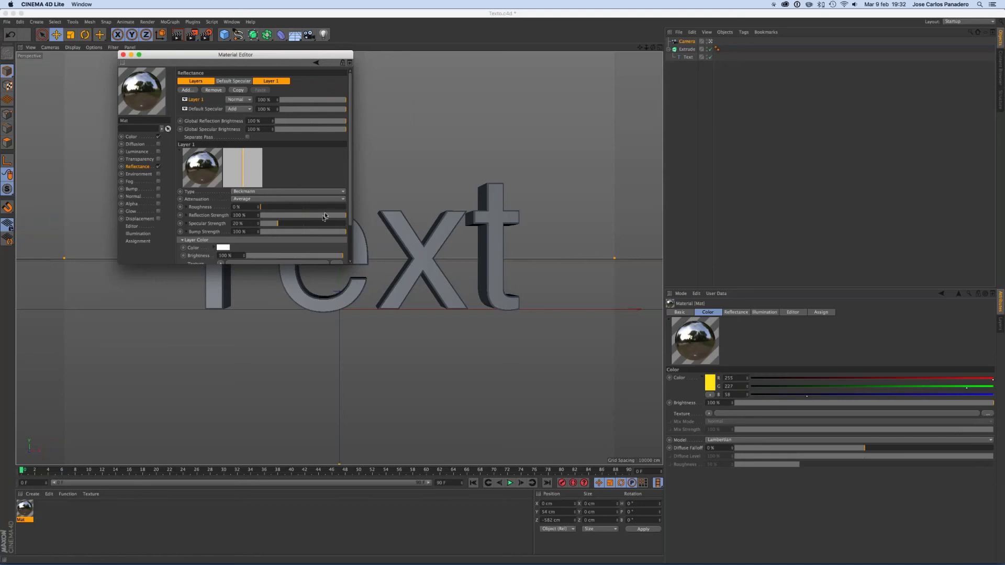
pyautogui.moveTo(325, 217); pyautogui.dragTo(310, 218)
# - Set the Beckmann layer's reflection strength to 67% and the global reflection brightness to 49%
pyautogui.click(131, 136)
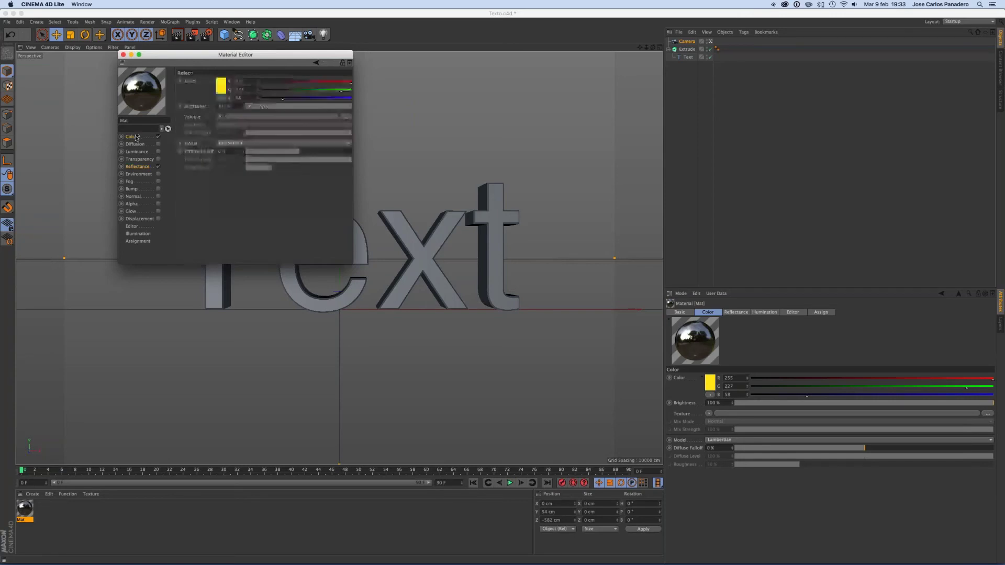
pyautogui.click(136, 152)
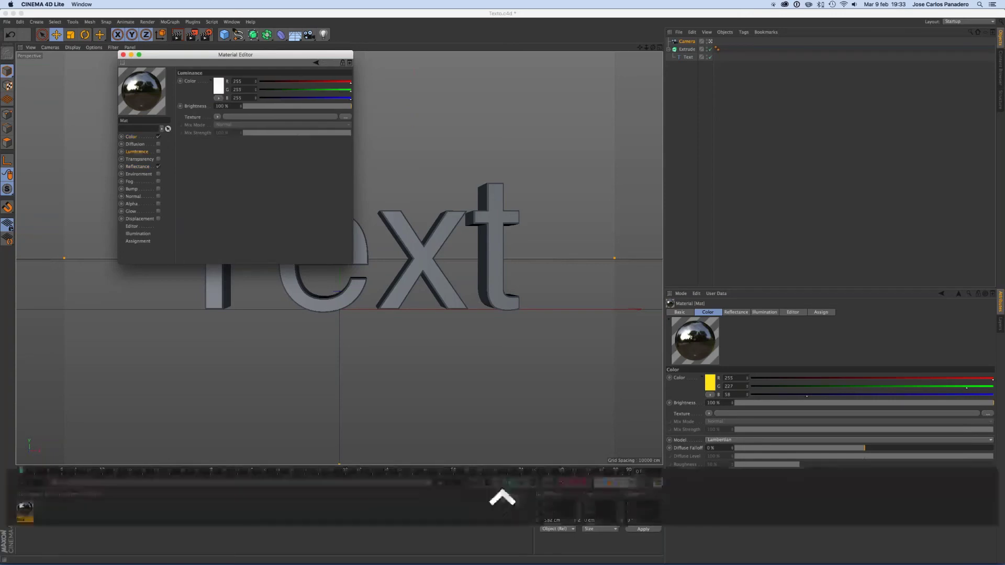
pyautogui.click(137, 167)
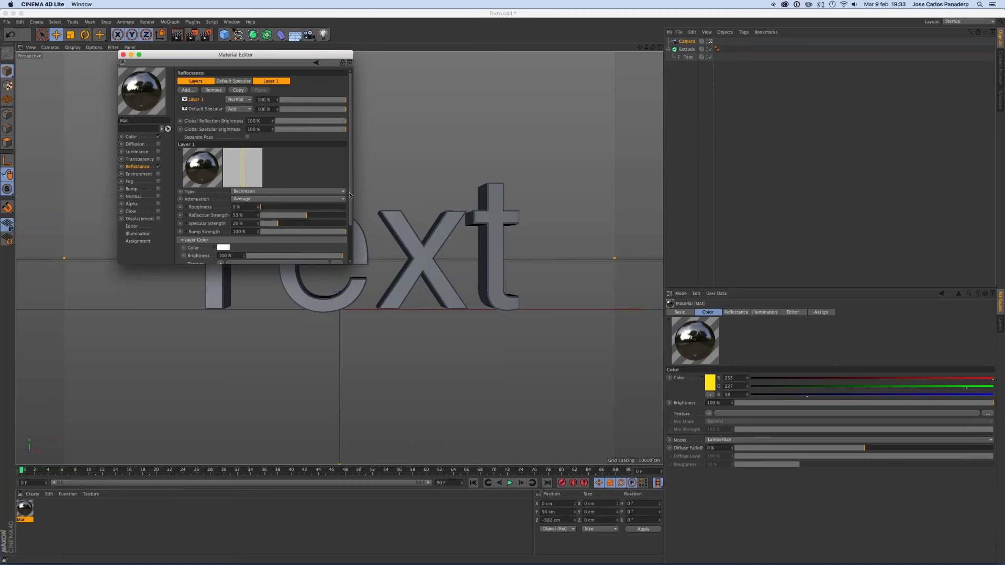
pyautogui.scroll(-2, 347, 215)
pyautogui.scroll(3, 347, 220)
pyautogui.moveTo(307, 216); pyautogui.dragTo(318, 215)
pyautogui.click(311, 122)
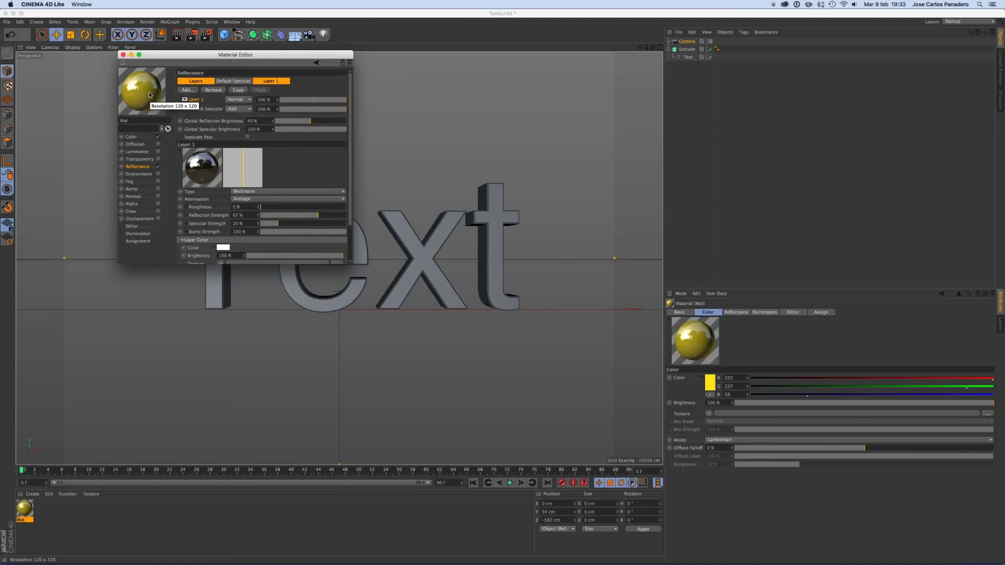
# - Apply the yellow reflective material to the extruded text and close the Material Editor
pyautogui.moveTo(26, 514); pyautogui.dragTo(404, 290)
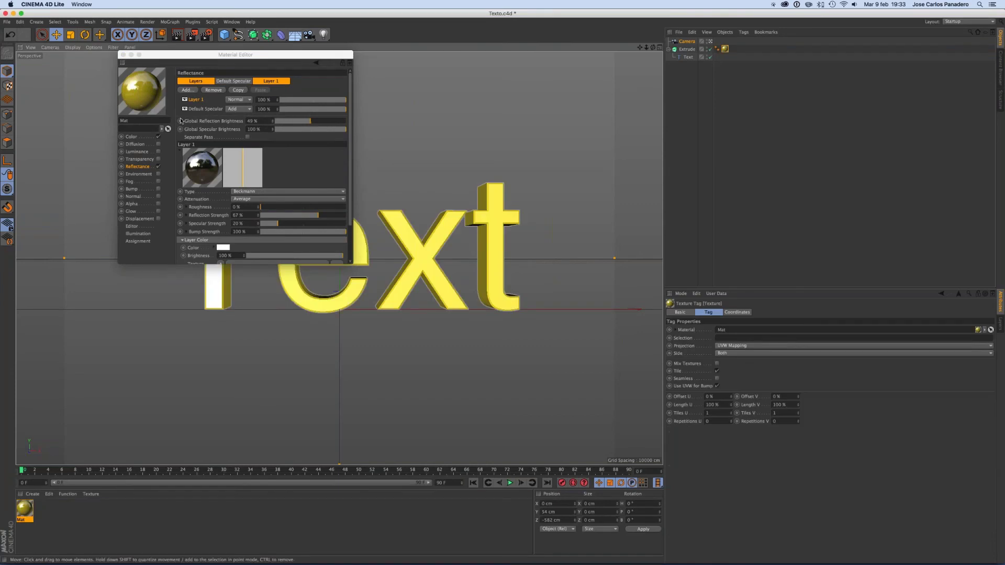
pyautogui.click(123, 54)
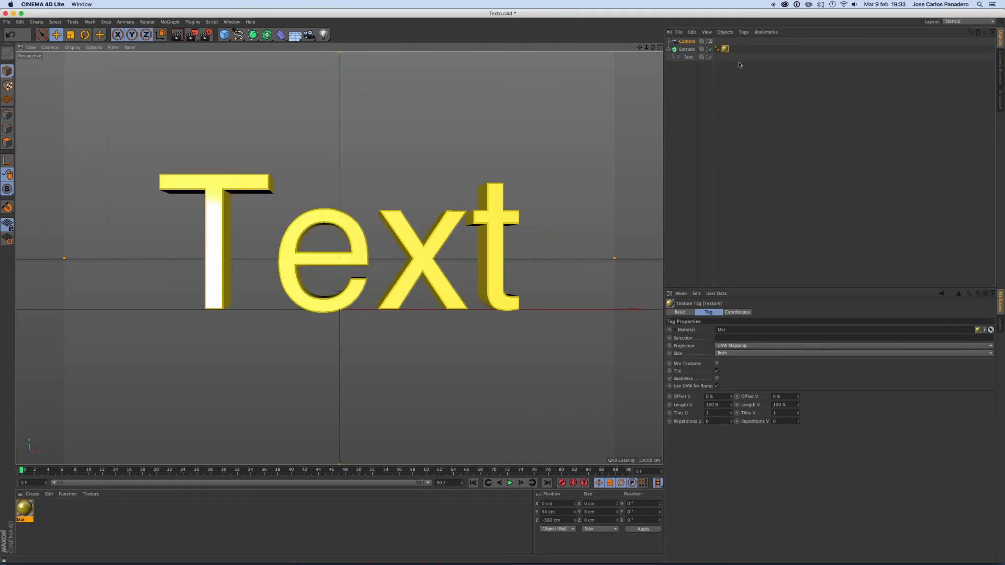
# - Select the Text spline and render the active view to preview the material
pyautogui.click(688, 57)
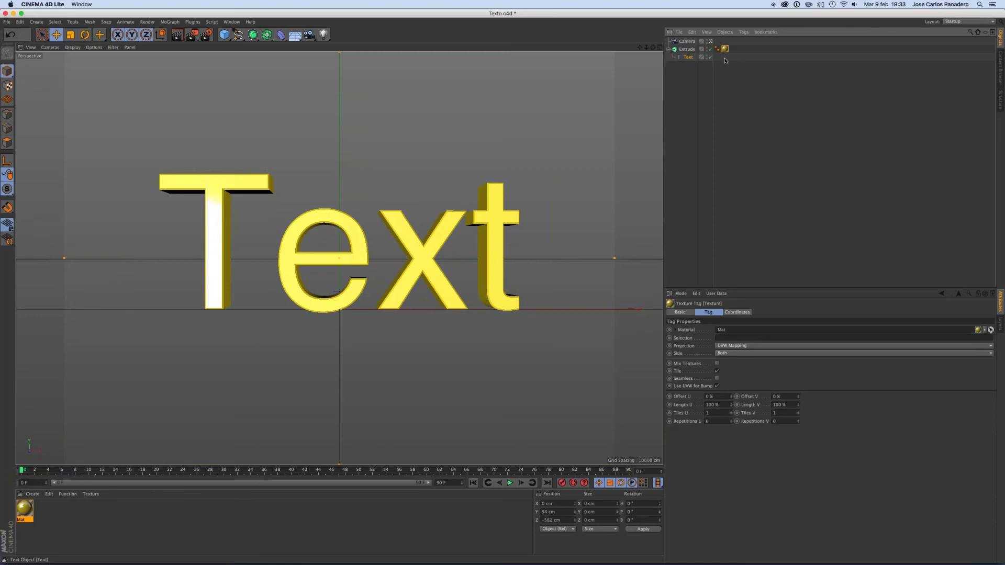
pyautogui.click(725, 59)
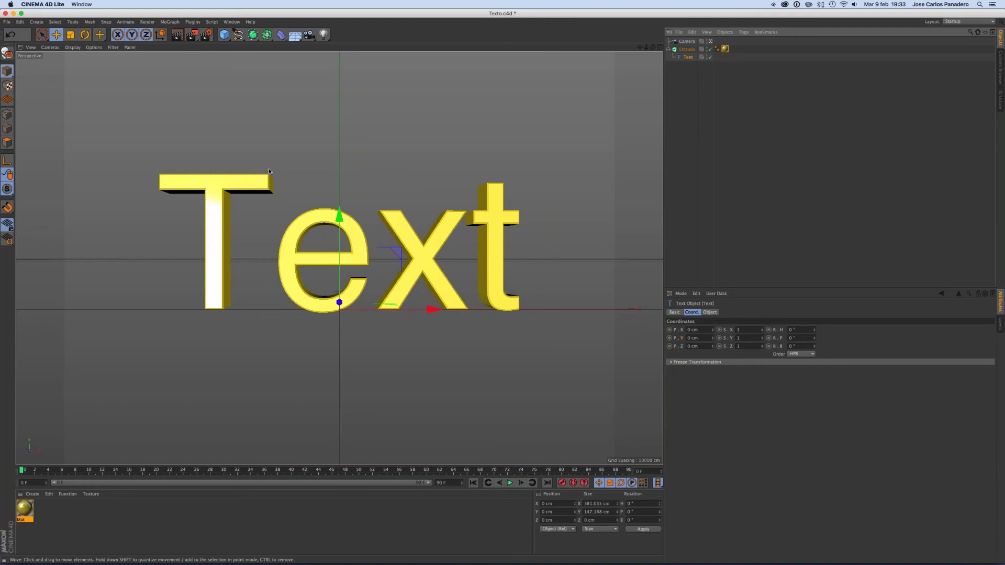
pyautogui.click(178, 36)
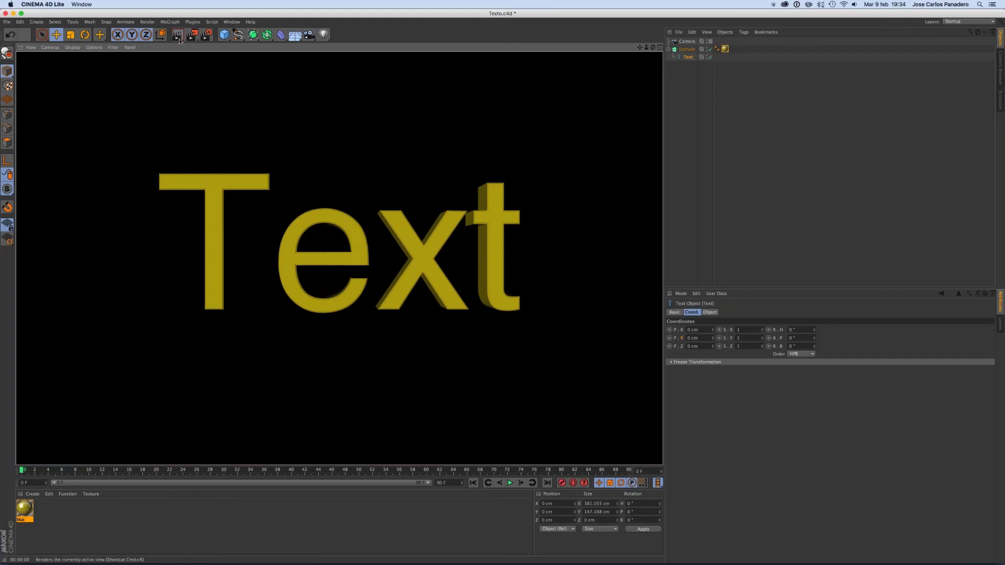
# - Clear the rendered preview and selection, and turn on the Interactive Render Region in the perspective view
pyautogui.click(332, 167)
pyautogui.click(332, 167)
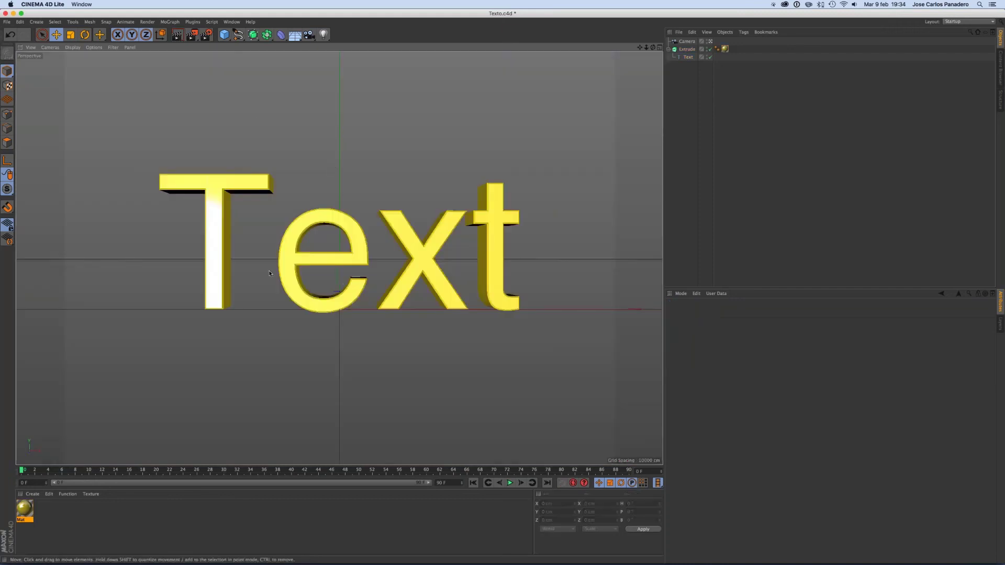
pyautogui.click(147, 22)
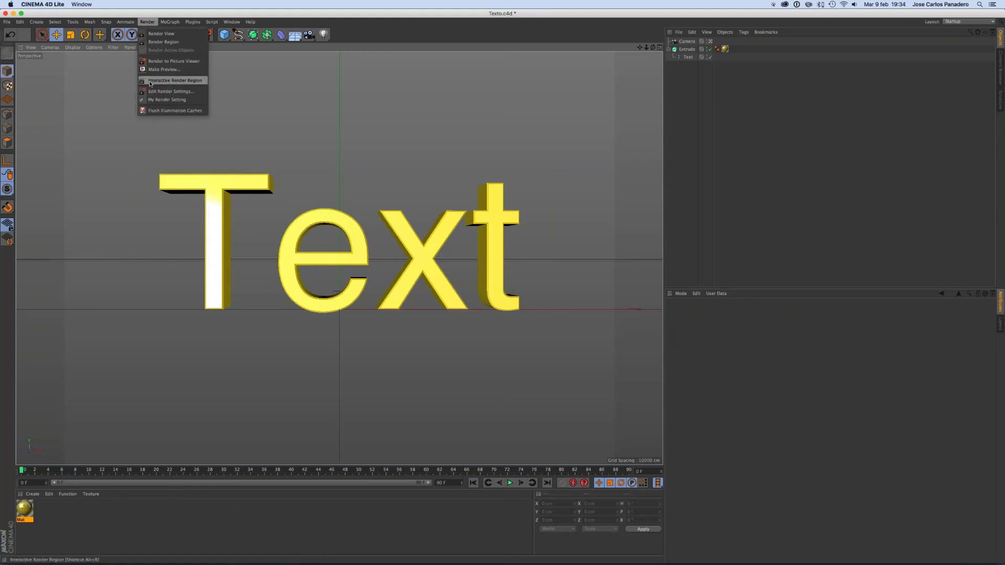
pyautogui.click(151, 81)
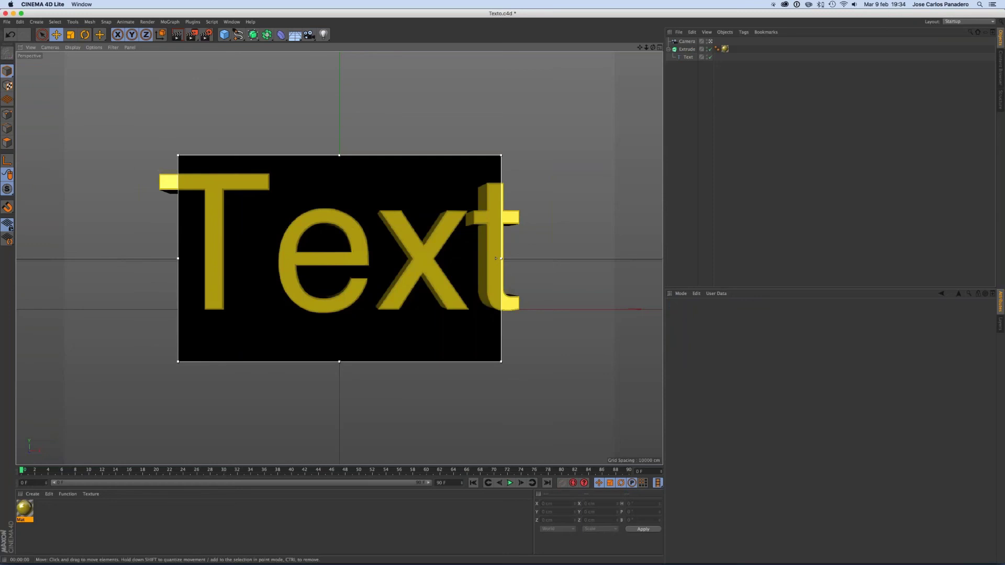
# - Resize the interactive render region to run from the middle of the "e" to just past the final "t", and deselect the text
pyautogui.moveTo(178, 258); pyautogui.dragTo(265, 258)
pyautogui.moveTo(330, 257); pyautogui.dragTo(317, 258)
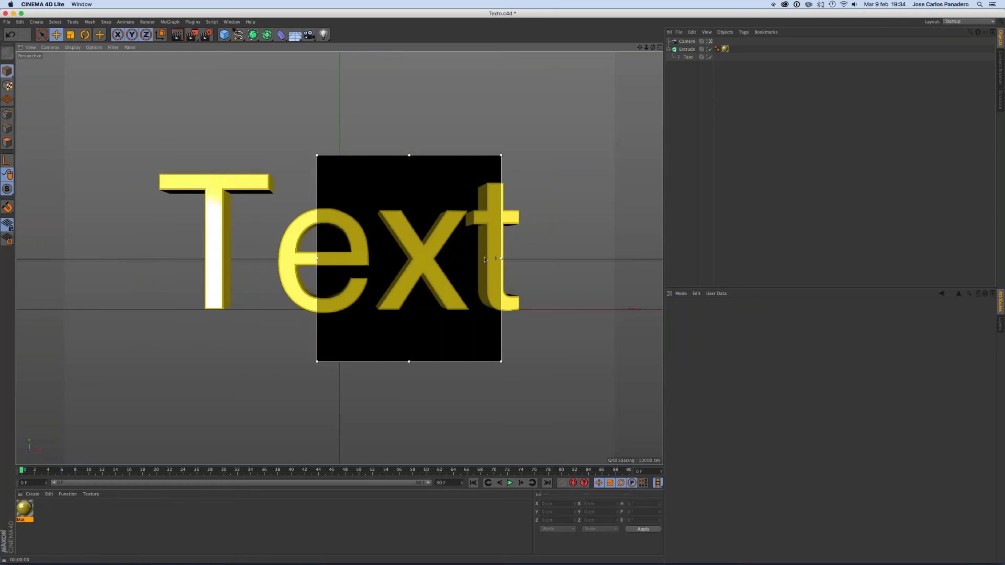
pyautogui.click(485, 259)
pyautogui.moveTo(506, 256); pyautogui.dragTo(549, 258)
pyautogui.moveTo(317, 258); pyautogui.dragTo(325, 260)
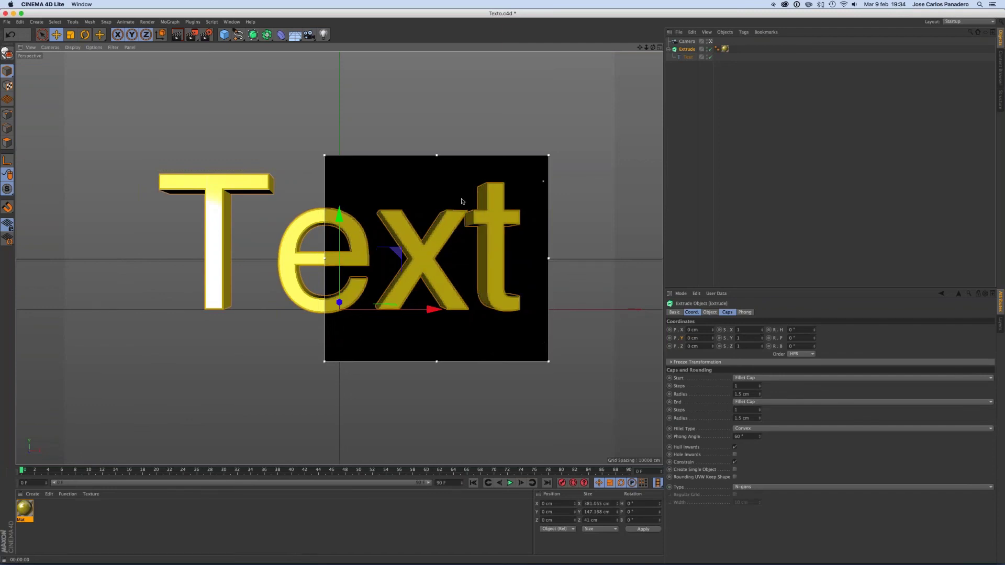
pyautogui.click(589, 299)
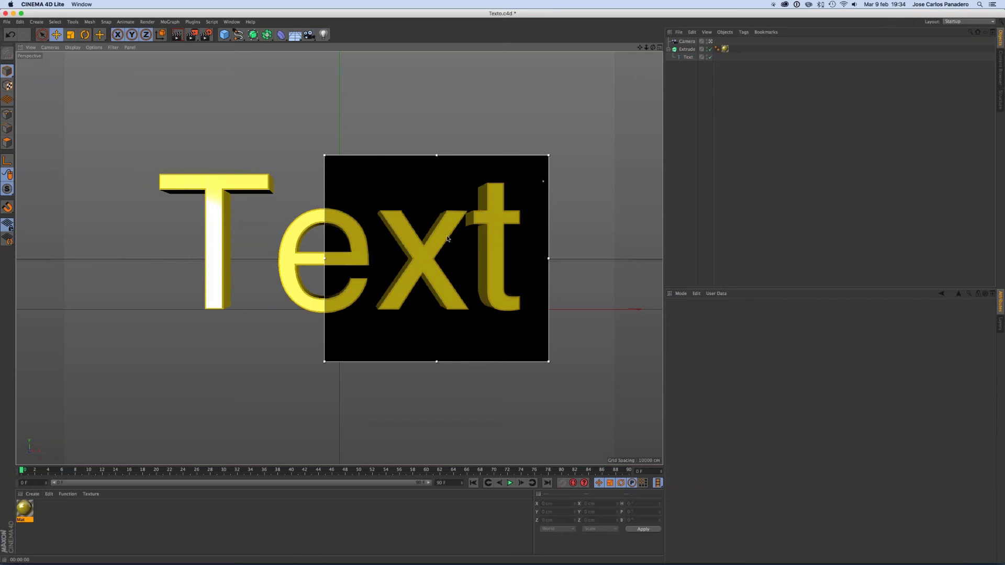
# - Switch to After Effects and set the Cineware renderer of the Texto.c4d layer to Standard (Final)
pyautogui.press('super+Tab')
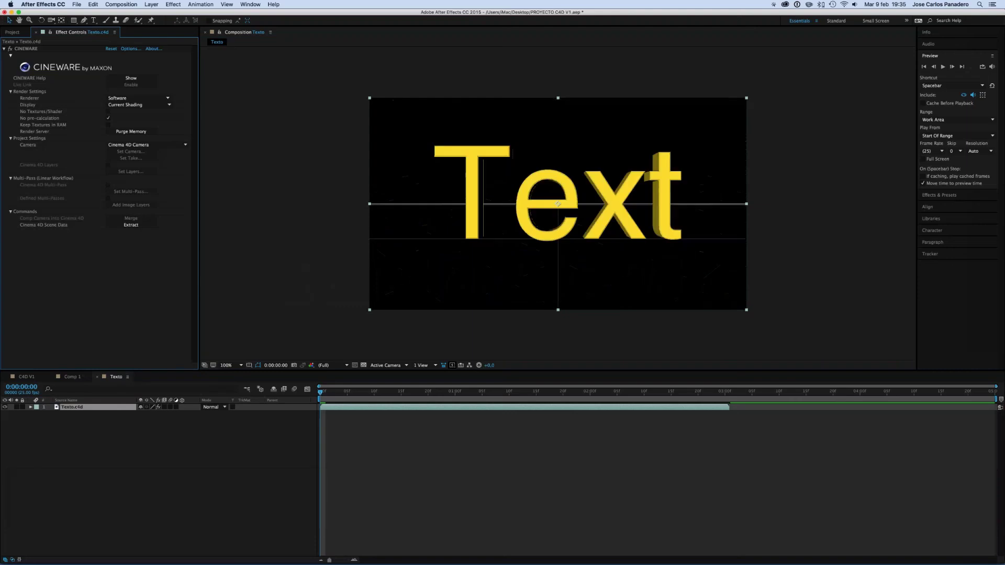
pyautogui.click(145, 99)
pyautogui.click(147, 104)
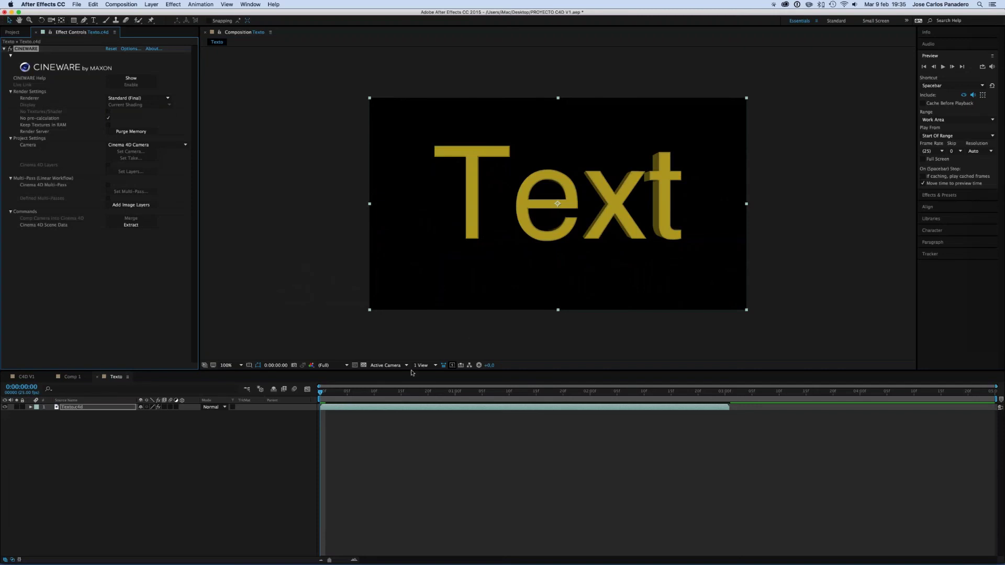
# - Draw a region of interest around the letters "ext" in the Texto composition and toggle it to compare with the full frame
pyautogui.press('ctrl')
pyautogui.press('ctrl')
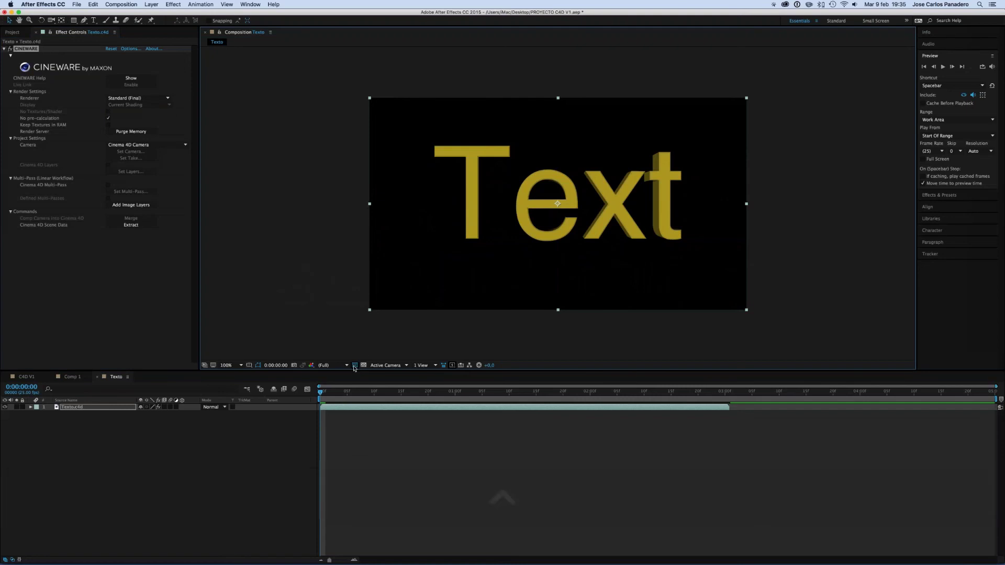
pyautogui.click(355, 365)
pyautogui.moveTo(558, 135); pyautogui.dragTo(678, 252)
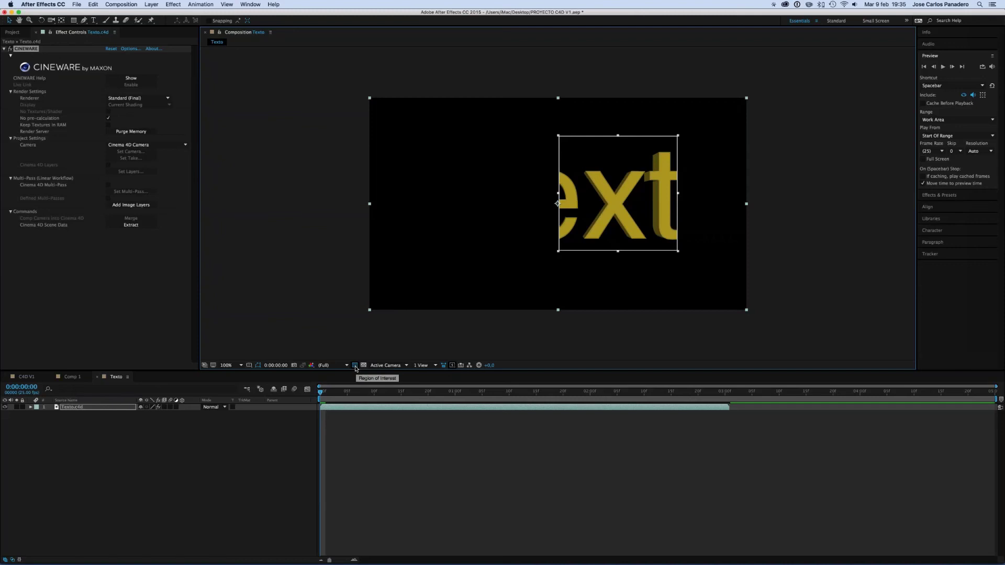
pyautogui.click(355, 366)
pyautogui.click(355, 365)
pyautogui.click(355, 365)
pyautogui.click(355, 366)
# - Switch back to Cinema 4D Lite and turn off the Interactive Render Region
pyautogui.press('super+Tab')
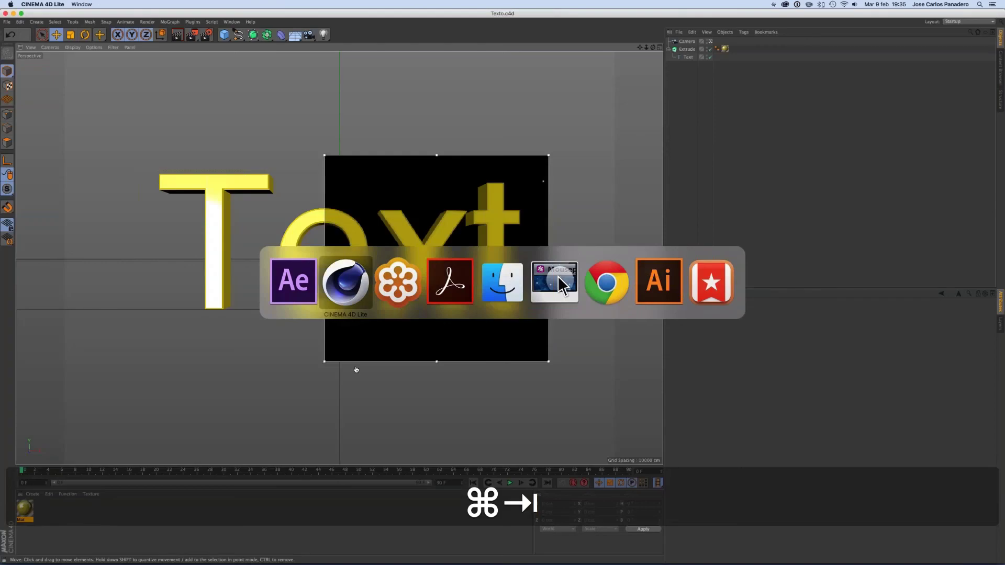
pyautogui.click(147, 21)
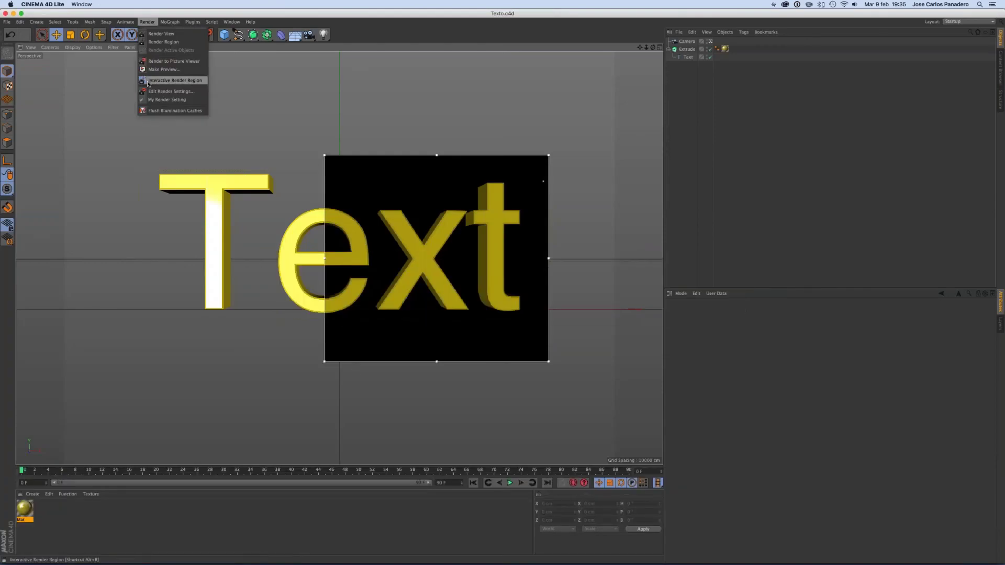
pyautogui.click(147, 81)
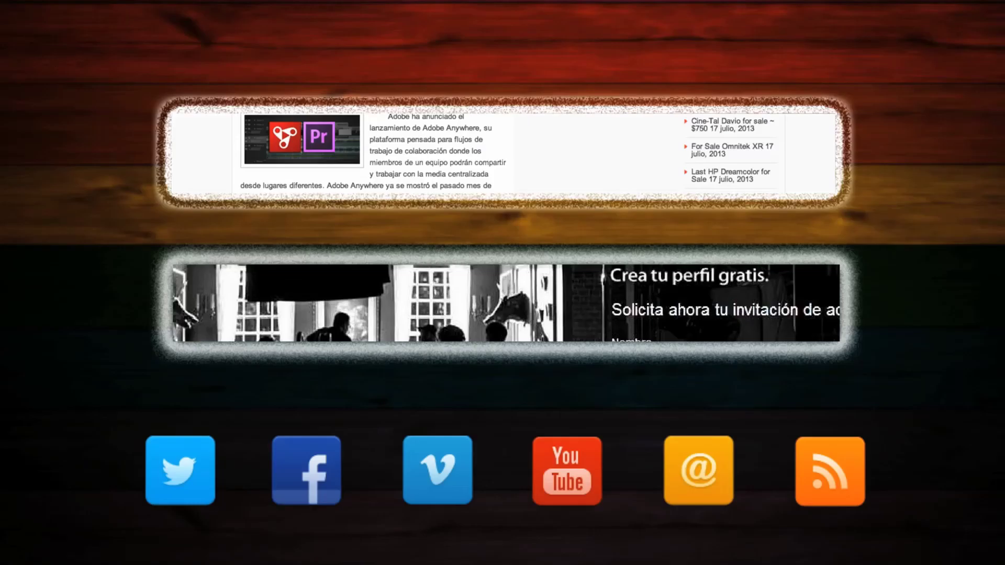